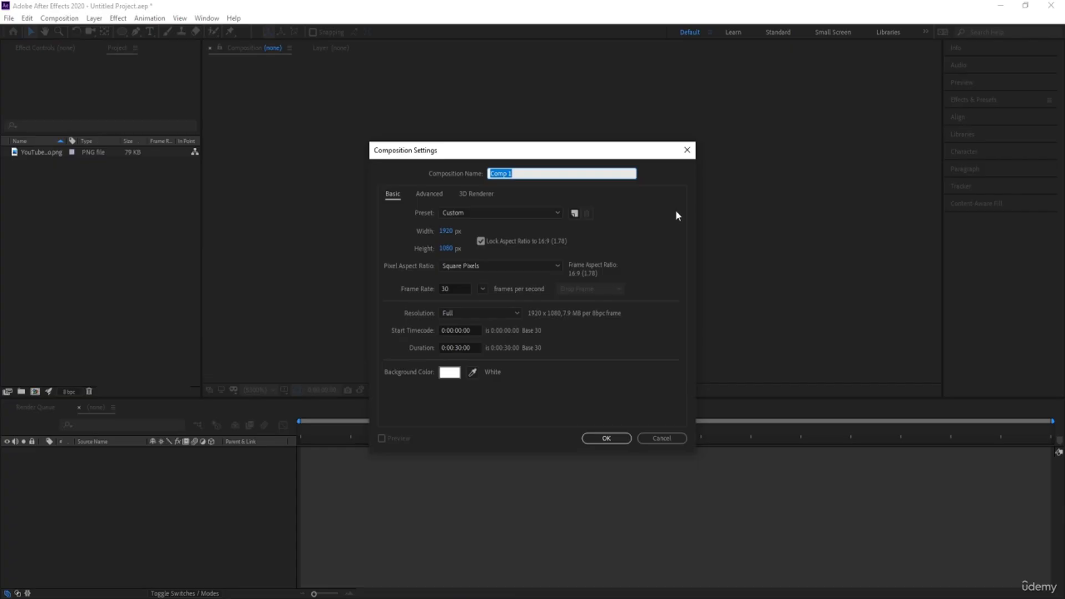
Step: Create the composition as "Main Animation" and show its title/action safe guides
type("Main Animation")
left_click(601, 440)
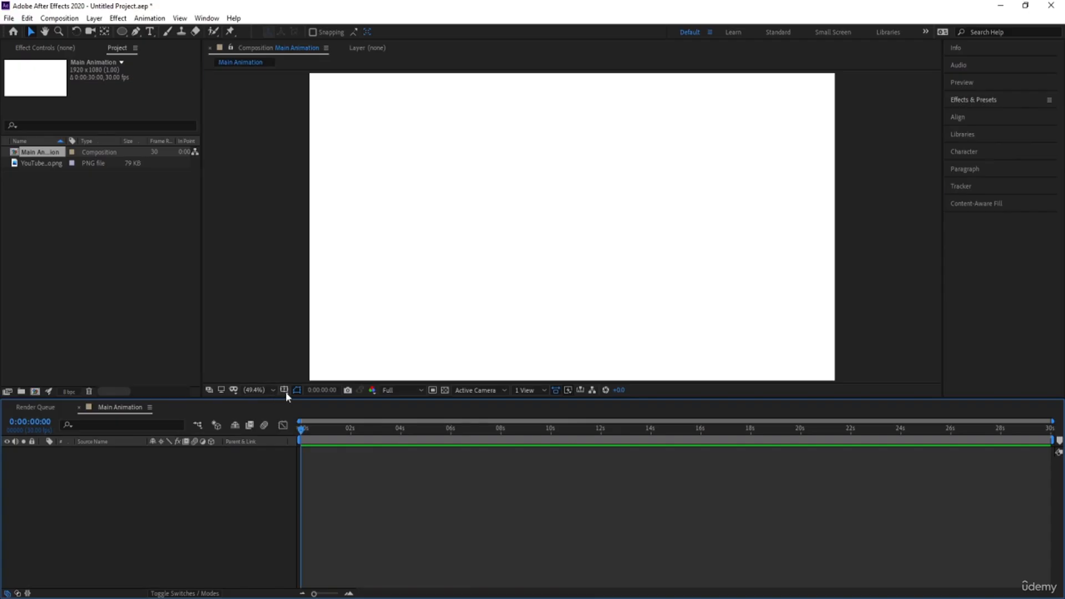
left_click(284, 390)
left_click(320, 404)
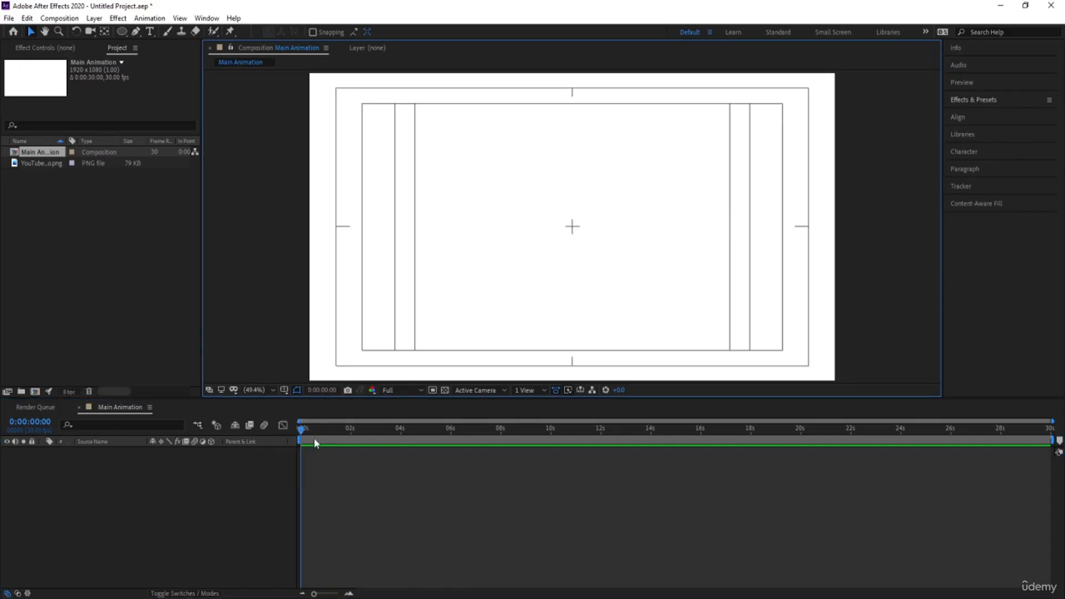
Step: Create a second composition named "Lines" at 1920 x 1080, 30 fps and 30 seconds long
left_click(195, 485)
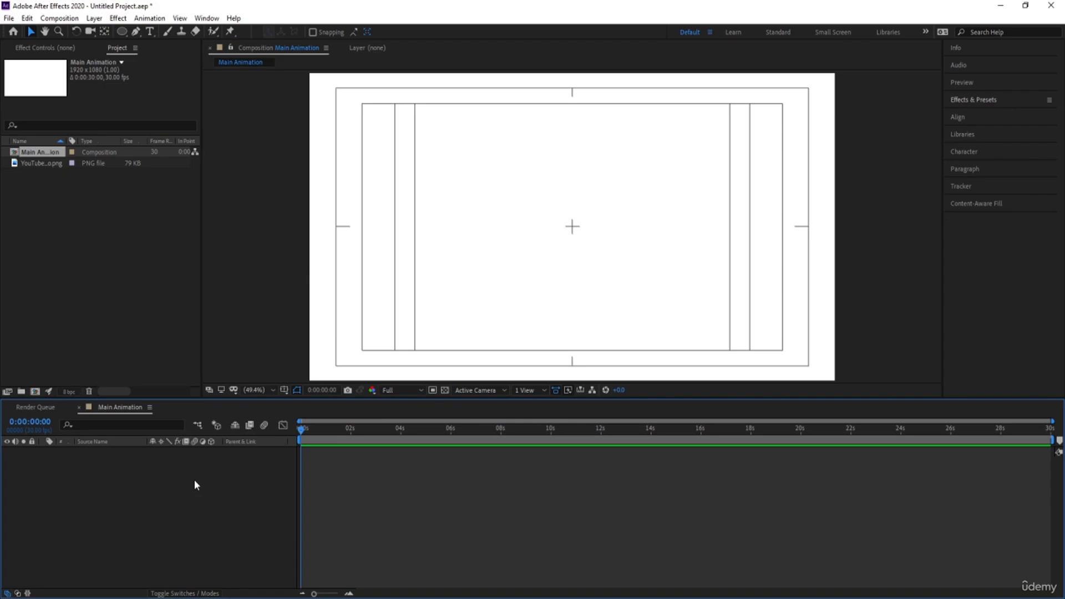
key("ctrl+k")
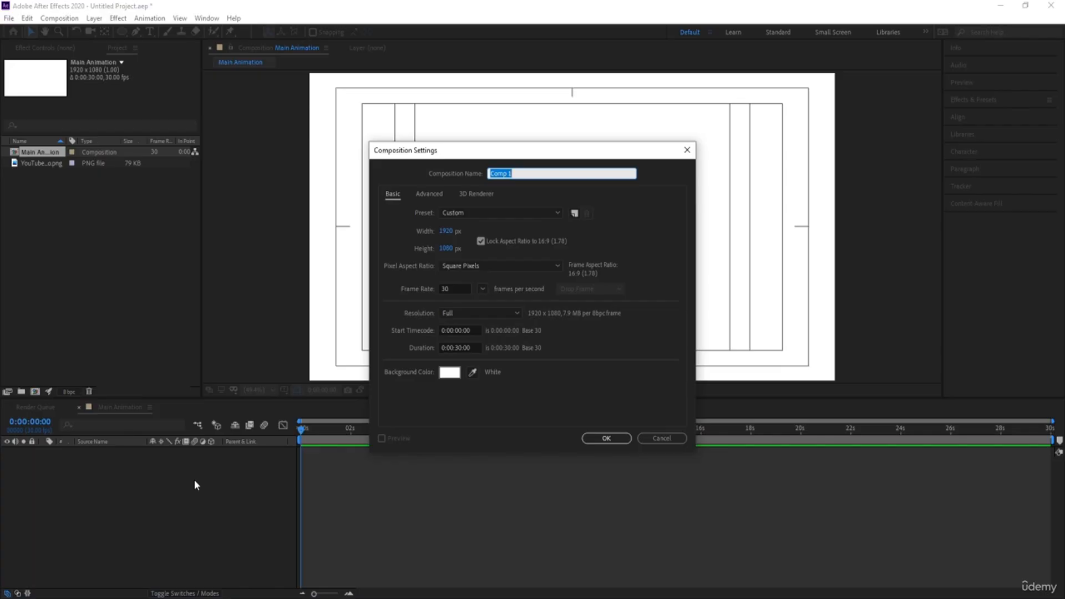
type("Lines")
key("Return")
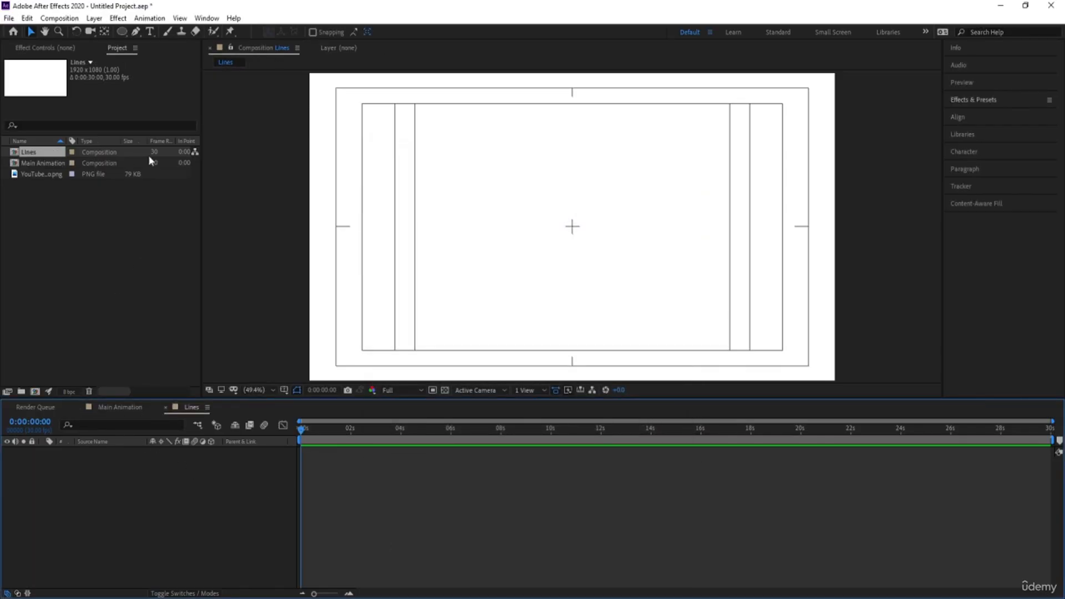
Step: Activate the Pen tool and set its fill to None
left_click(137, 33)
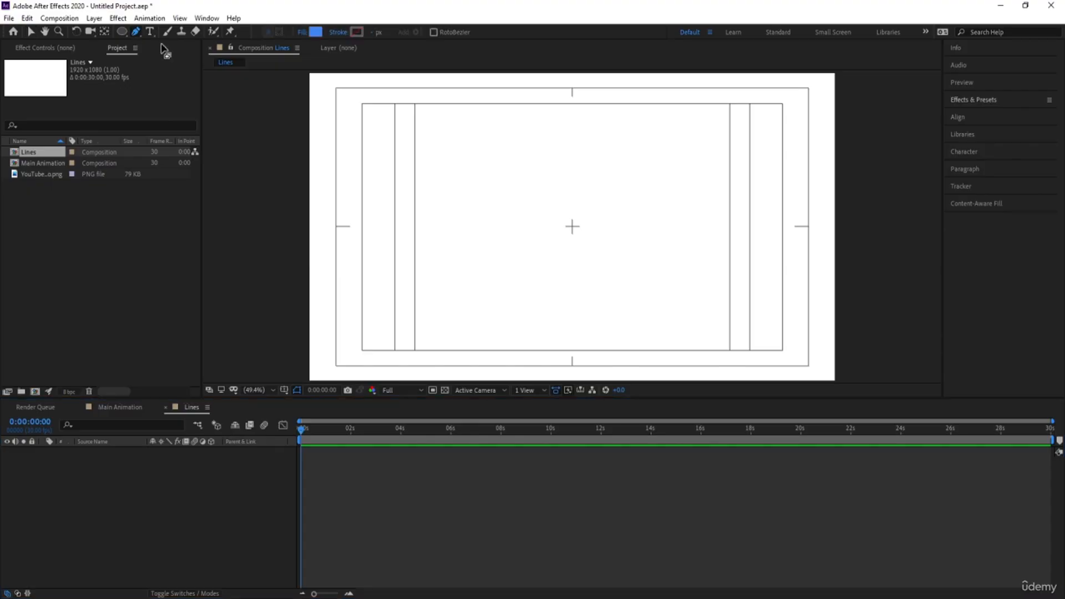
left_click(302, 33)
left_click(476, 272)
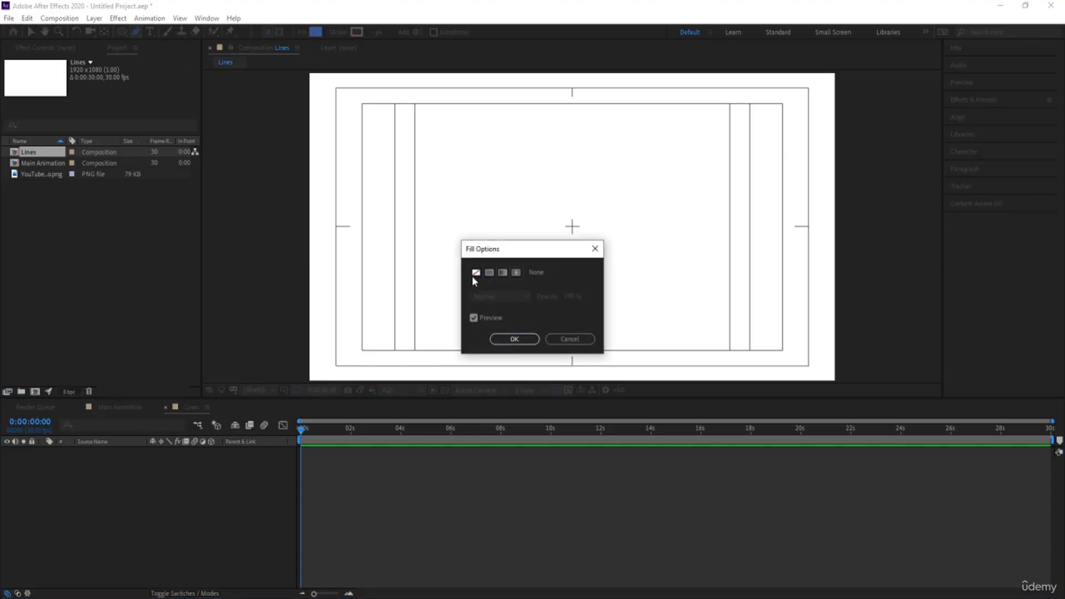
left_click(508, 338)
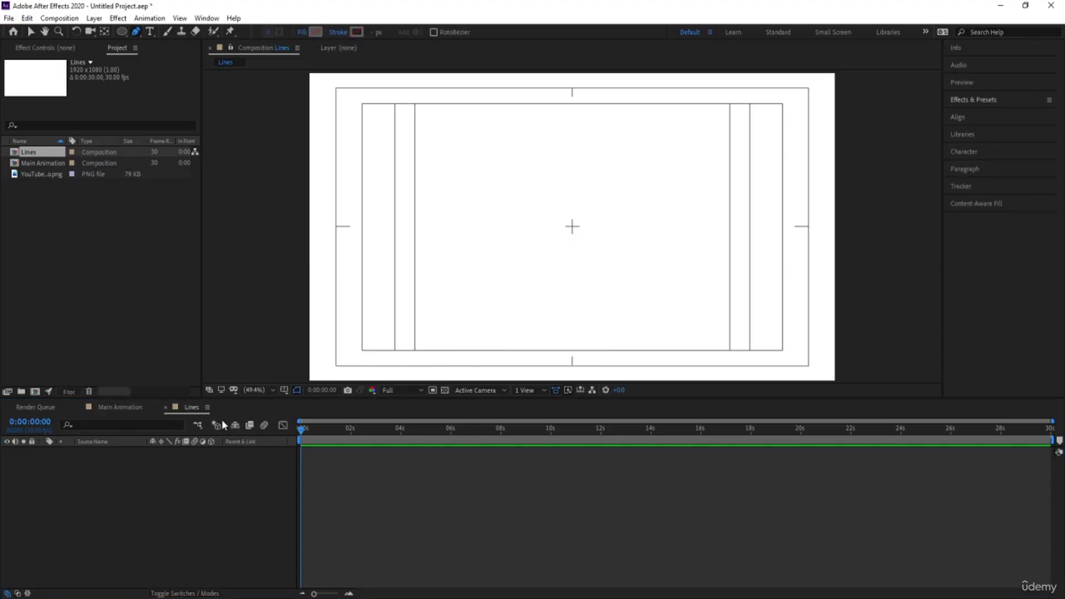
Step: Add the YouTube logo image to the Main Animation composition and scale it to 16%
left_click(128, 407)
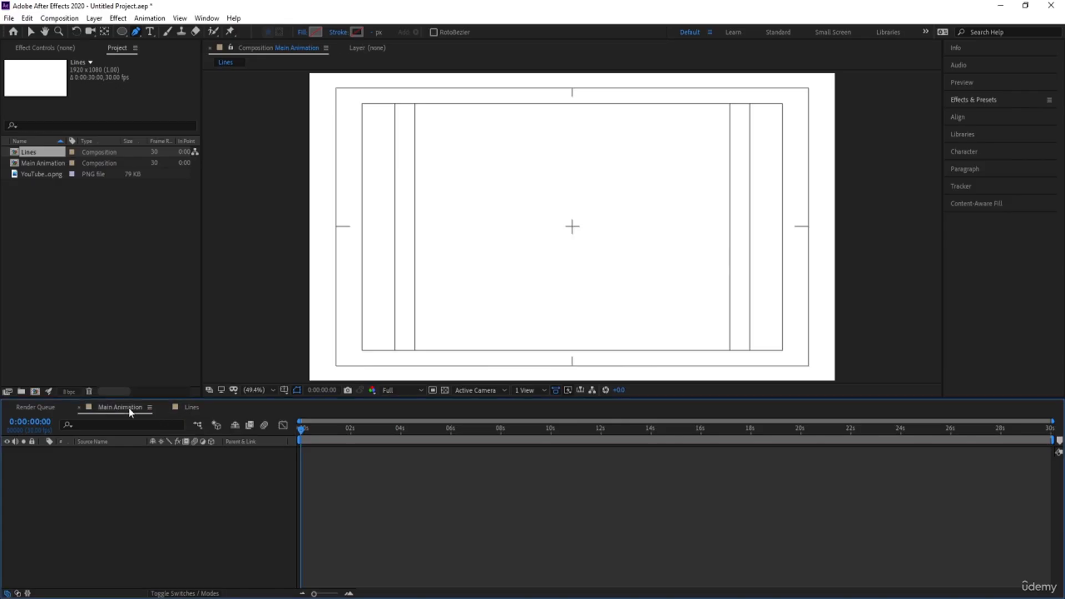
left_click(33, 175)
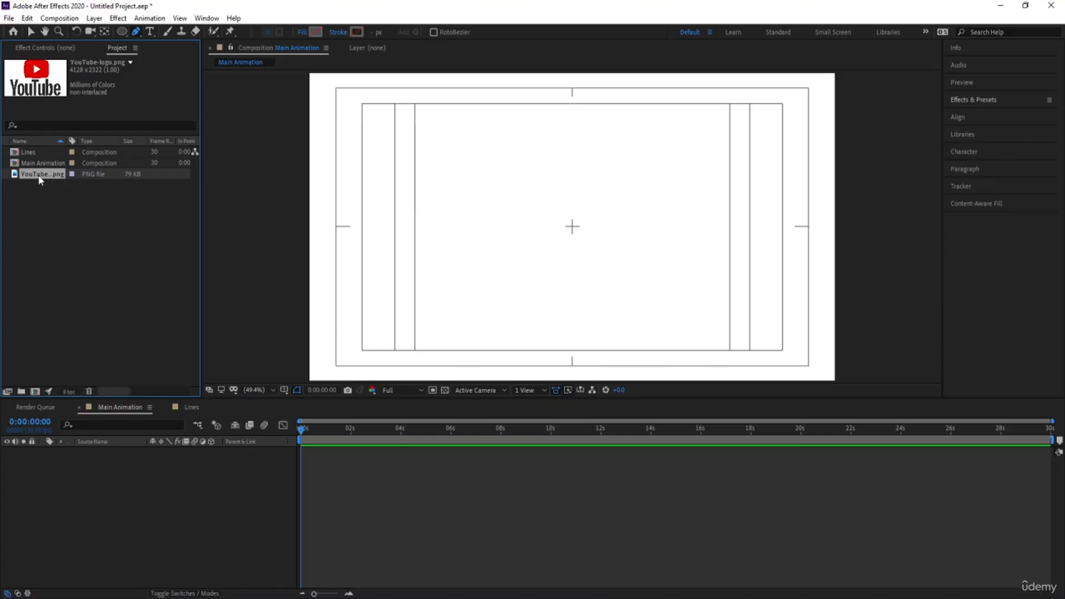
left_click_drag(128, 432, 141, 485)
key("s")
left_click(141, 484)
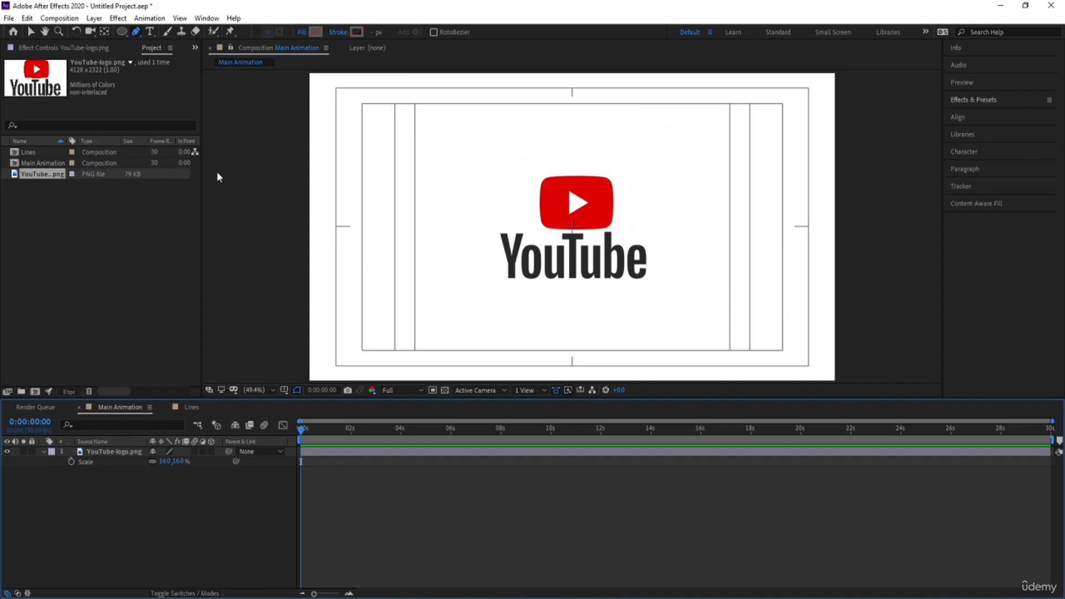
Step: Start a new solid and sample the red of the YouTube logo as its colour
key("ctrl+y")
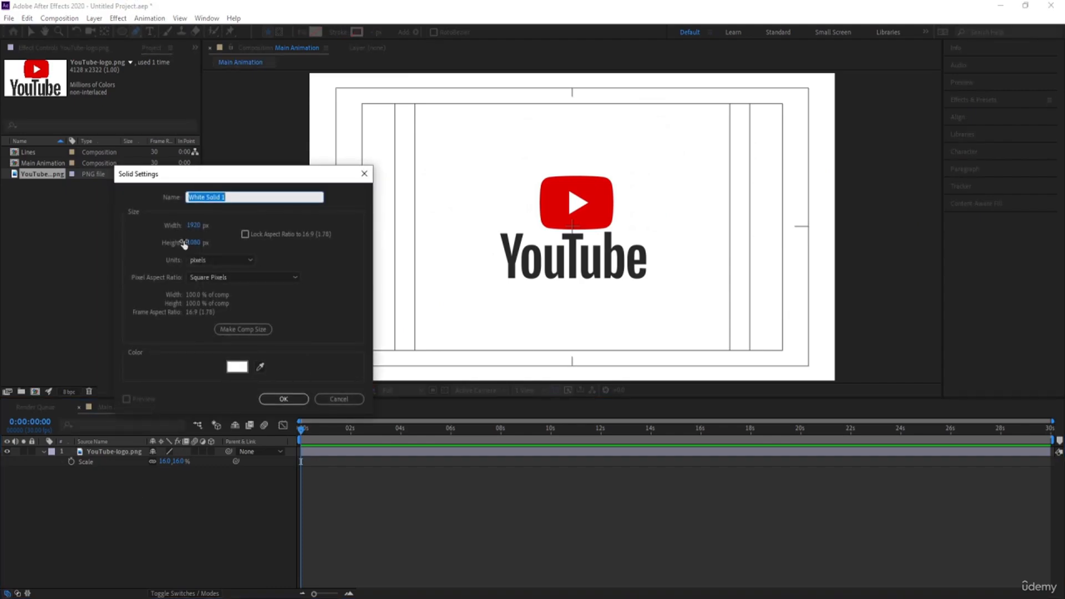
left_click(261, 367)
left_click(572, 195)
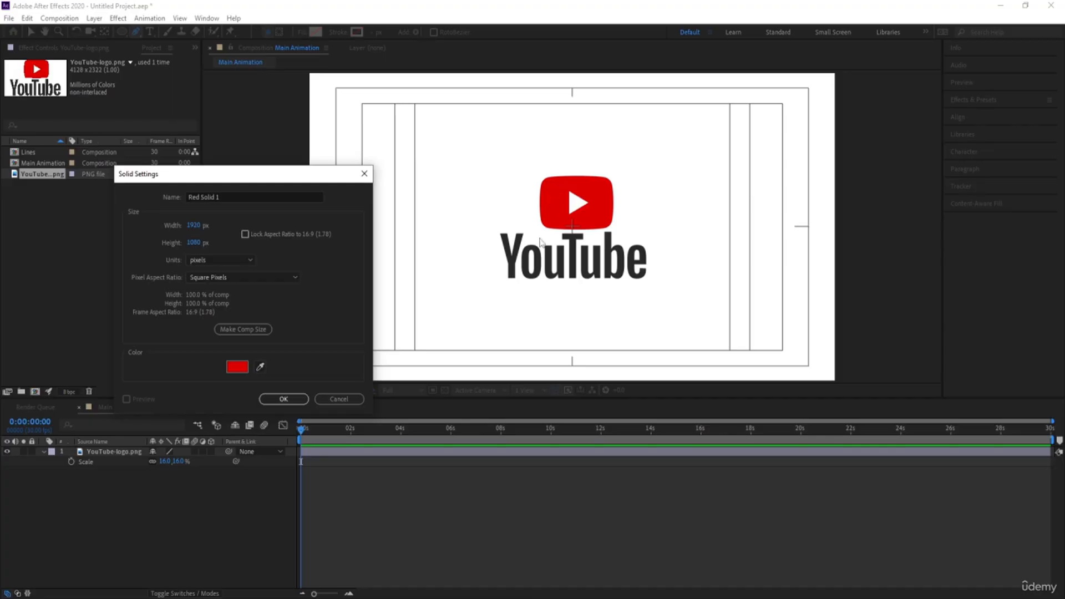
left_click(237, 367)
left_click(243, 365)
left_click(315, 378)
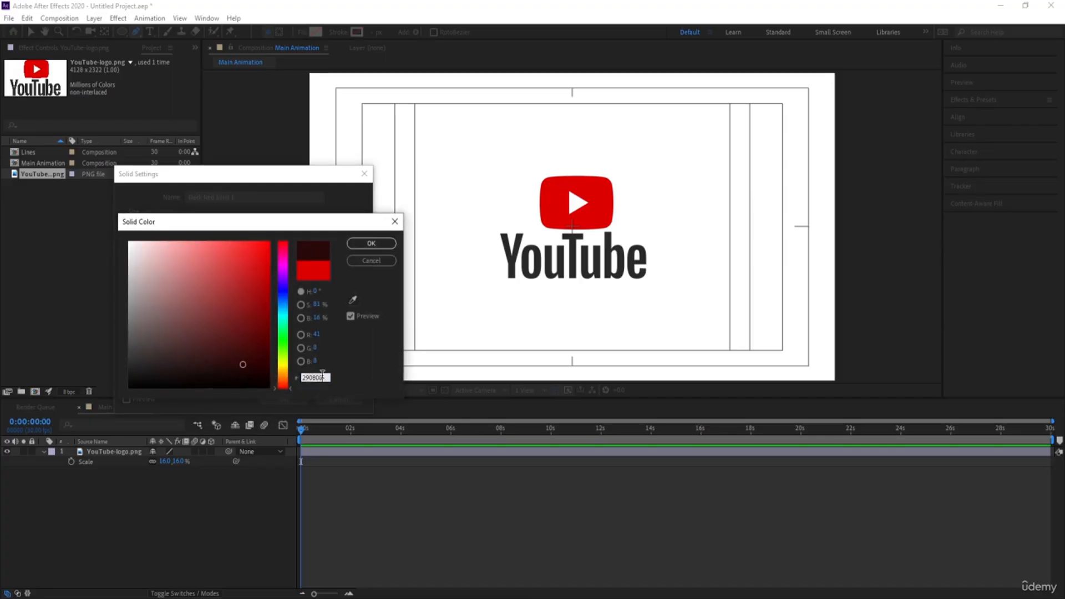
double_click(322, 376)
left_click(352, 300)
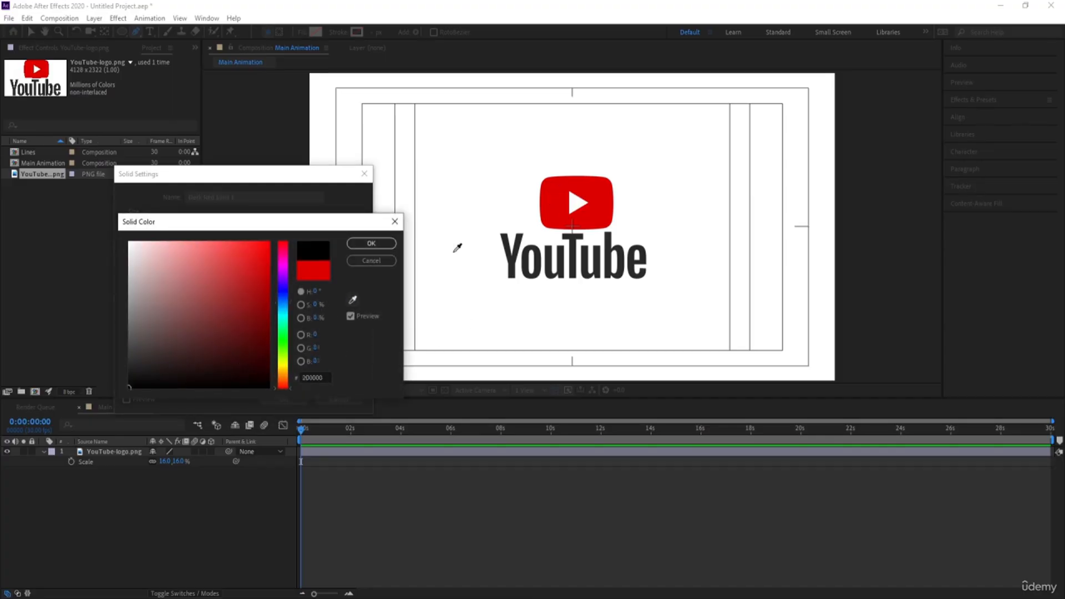
left_click(552, 195)
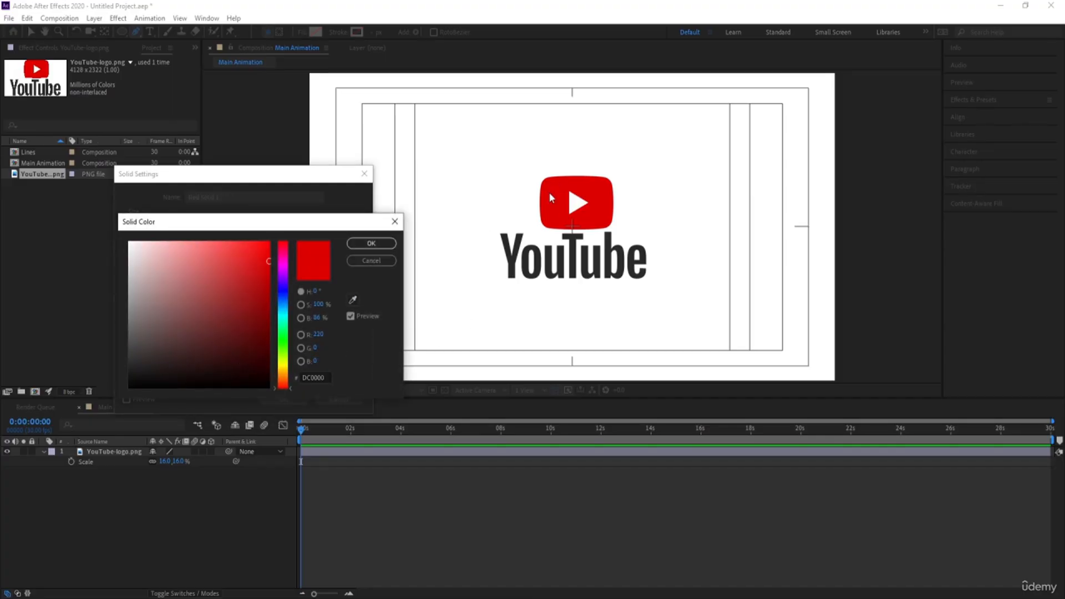
Step: Copy the sampled red's hex code DC0000, then create and delete the temporary solid in Main Animation
double_click(308, 377)
left_click(371, 243)
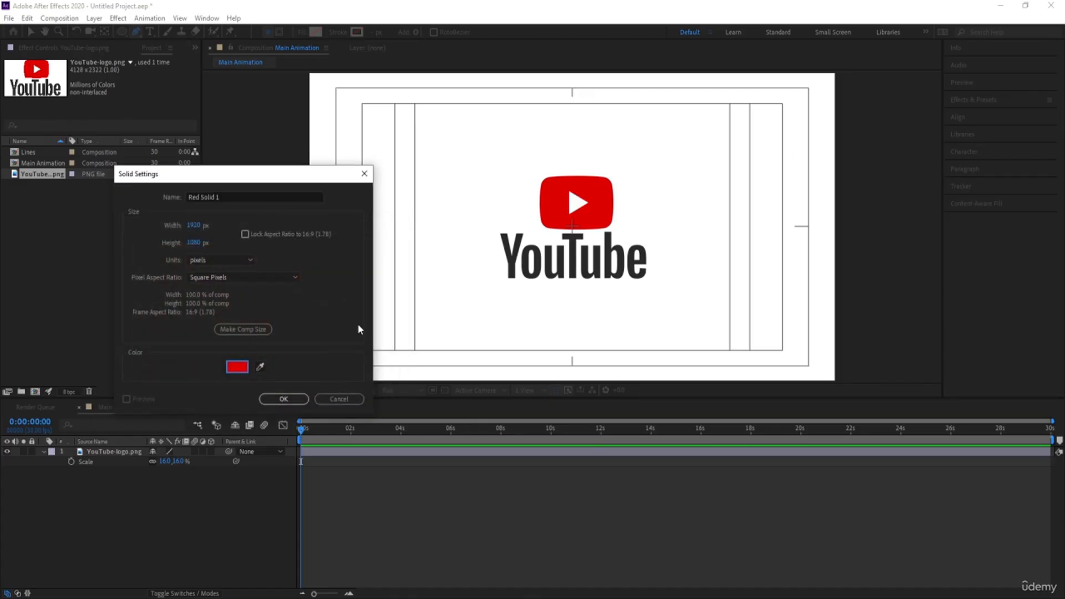
left_click(294, 399)
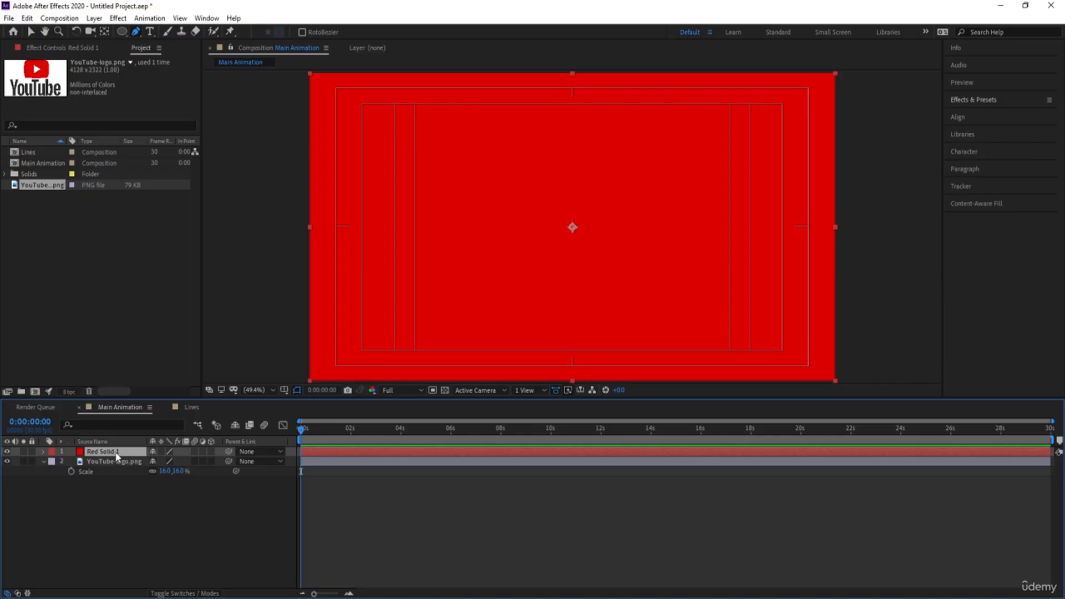
key("Delete")
Step: Draw a vertical line in the Lines composition from the frame centre up to the upper action-safe guide
left_click(192, 407)
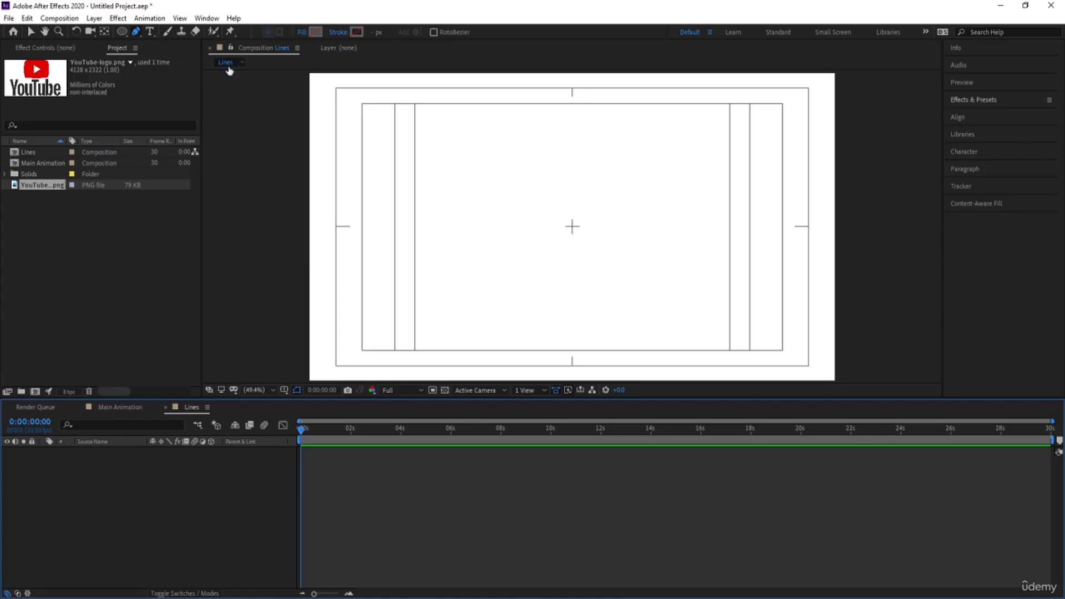
left_click(572, 227)
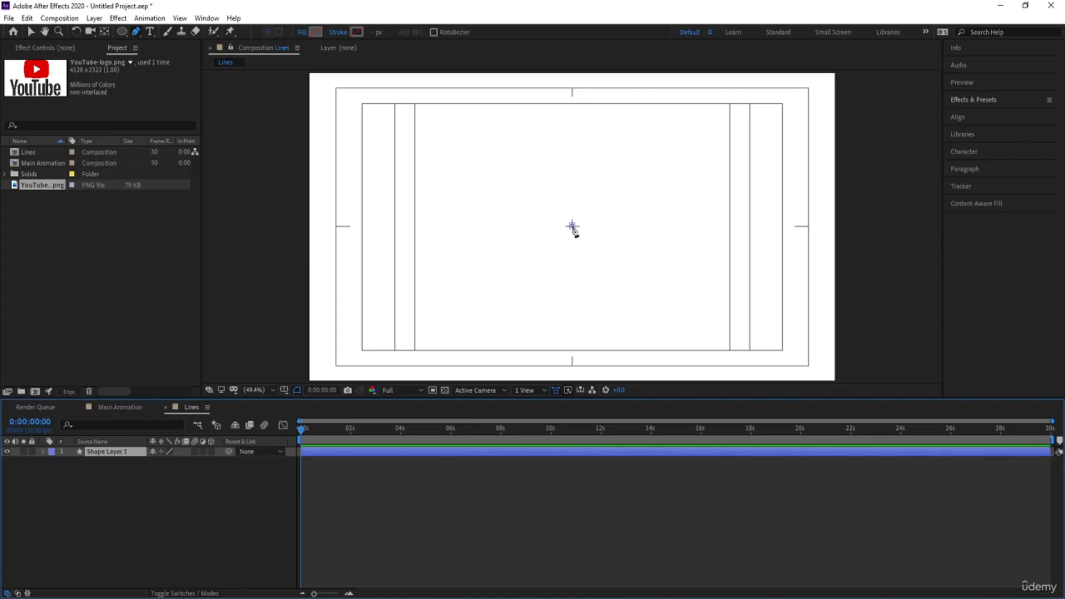
left_click(572, 87)
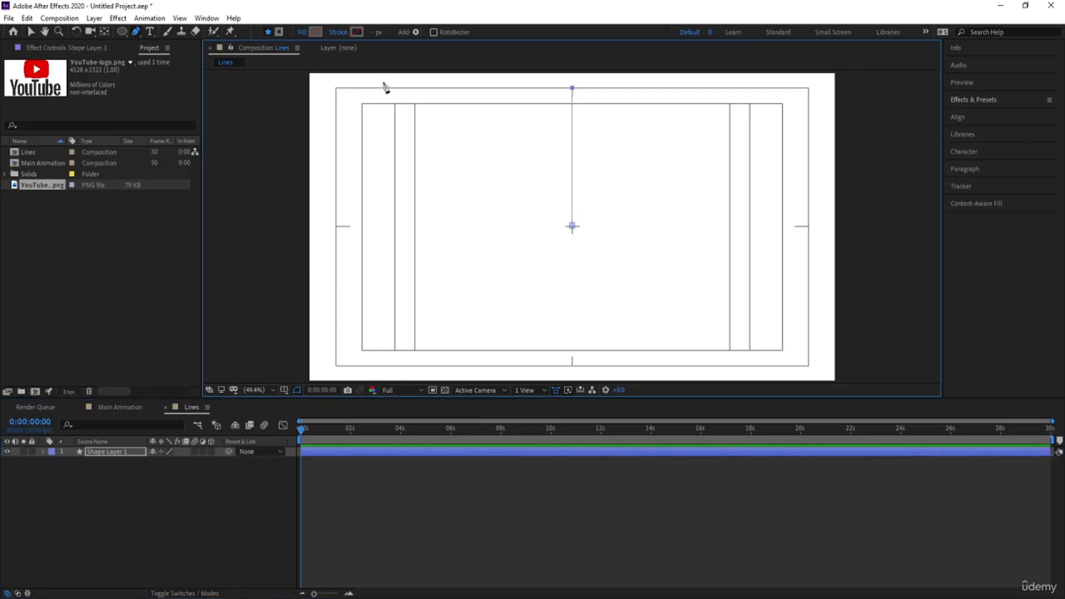
Step: Set the line's stroke colour to DC0000 and its stroke width to 5 px
left_click(358, 34)
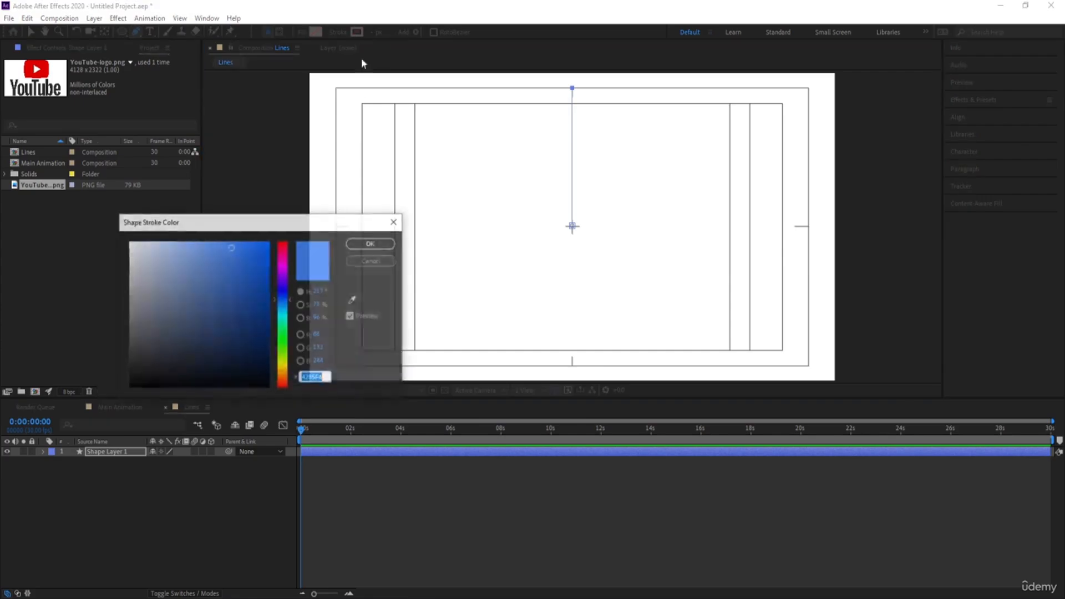
type("FF0000")
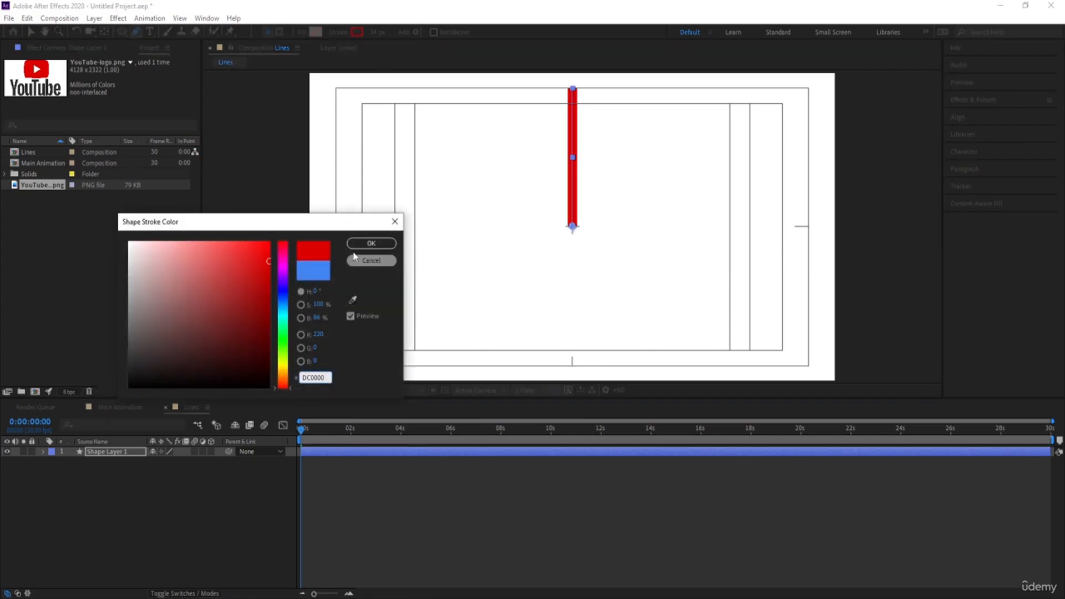
left_click(371, 243)
left_click(373, 32)
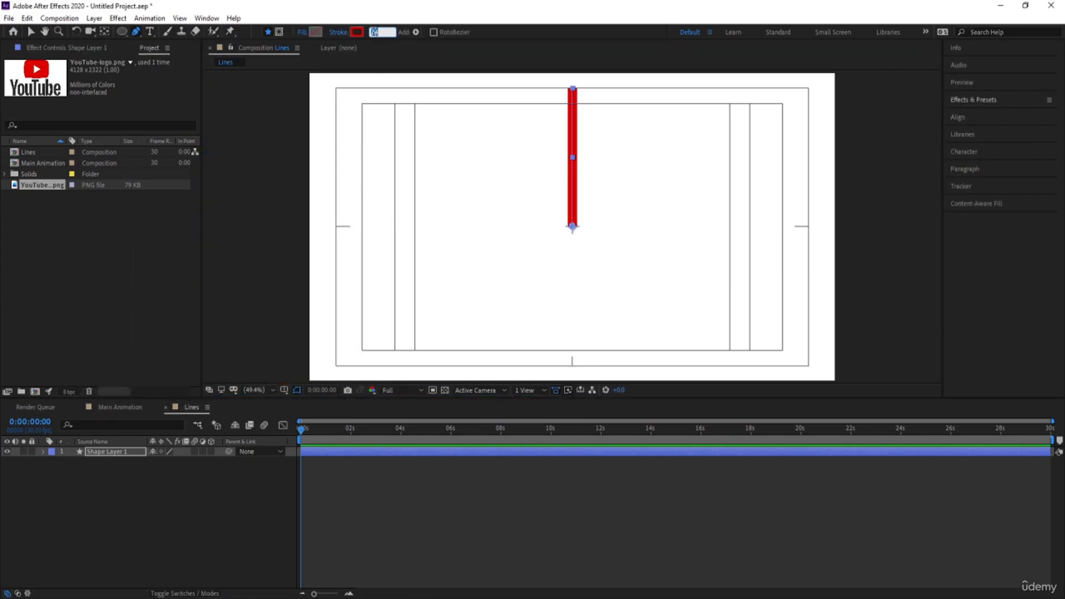
type("5")
key("Return")
left_click(181, 504)
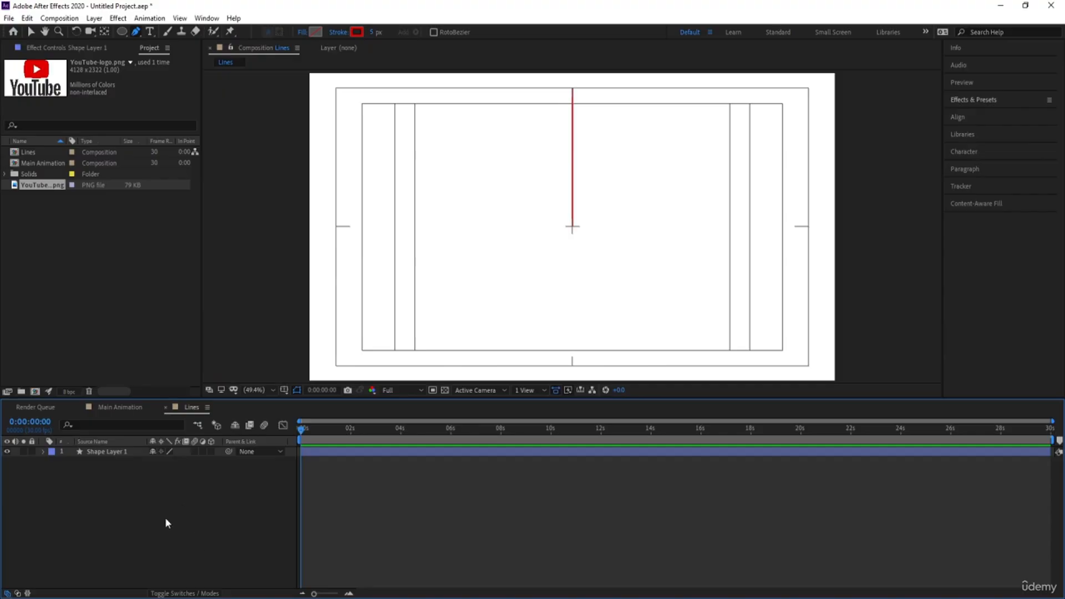
Step: Add a Repeater to the line's shape layer
left_click(93, 452)
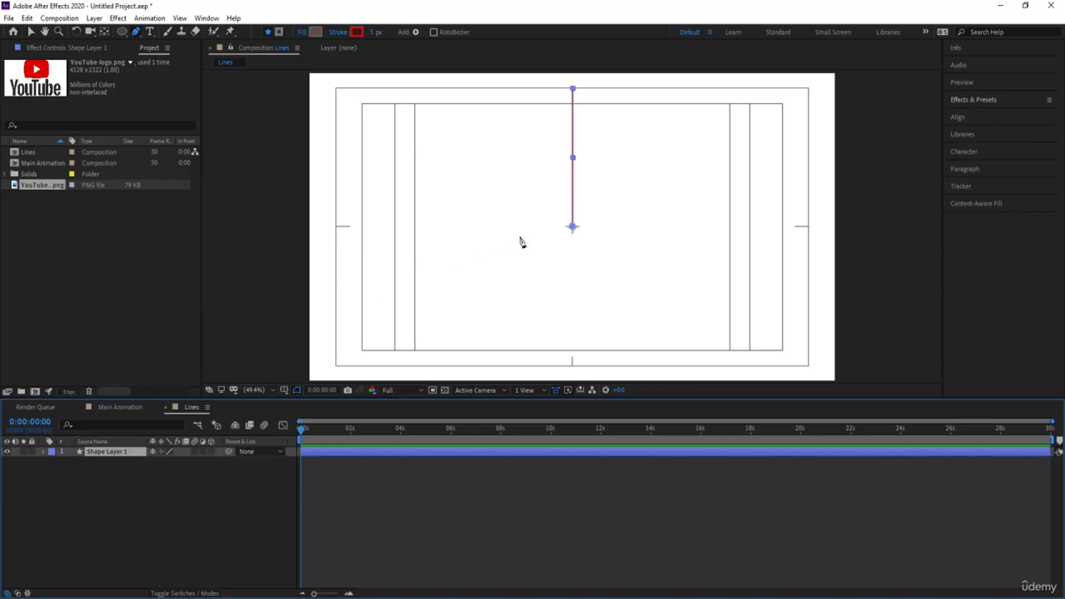
scroll(566, 232, "up", 7)
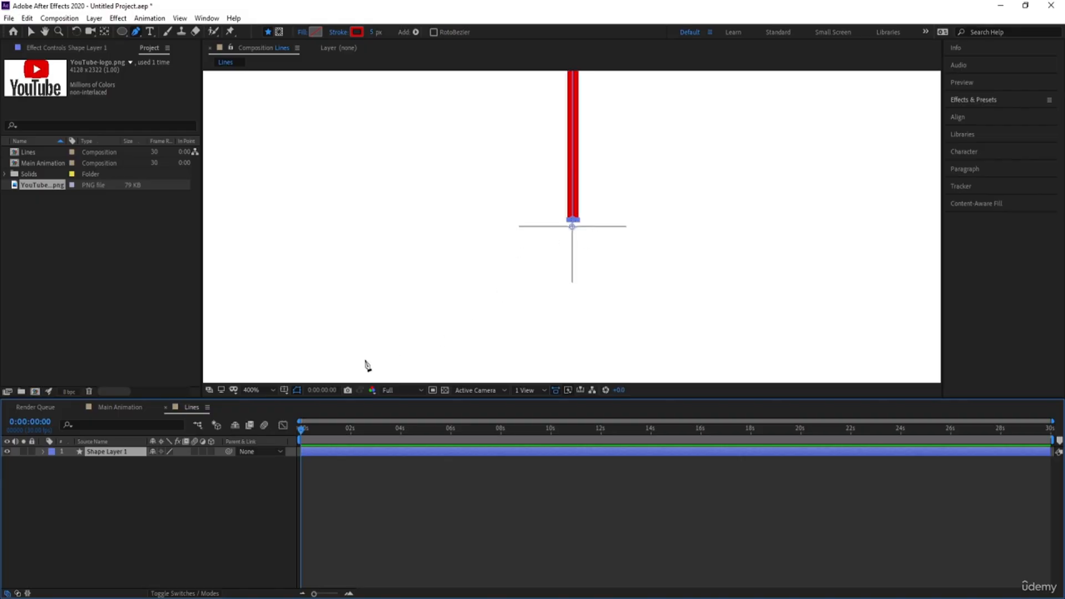
left_click(258, 391)
left_click(268, 189)
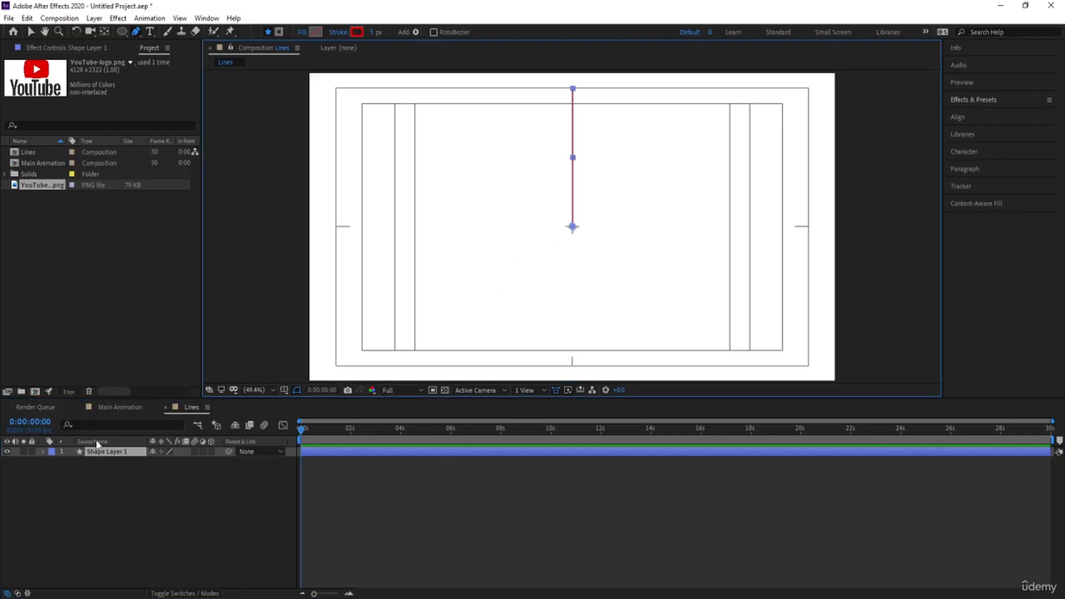
left_click(43, 452)
left_click(216, 462)
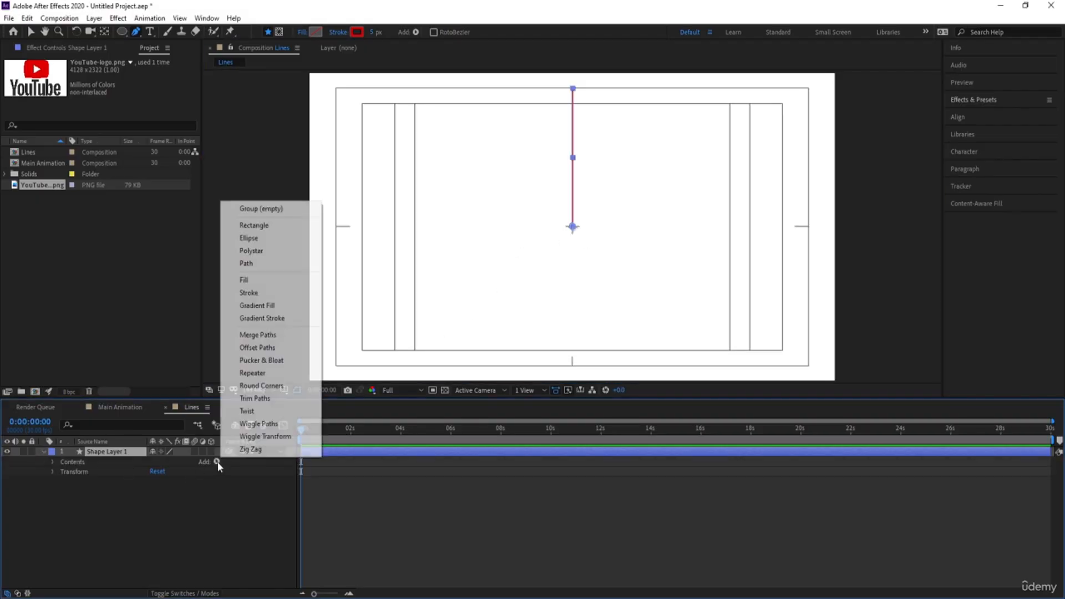
left_click(254, 374)
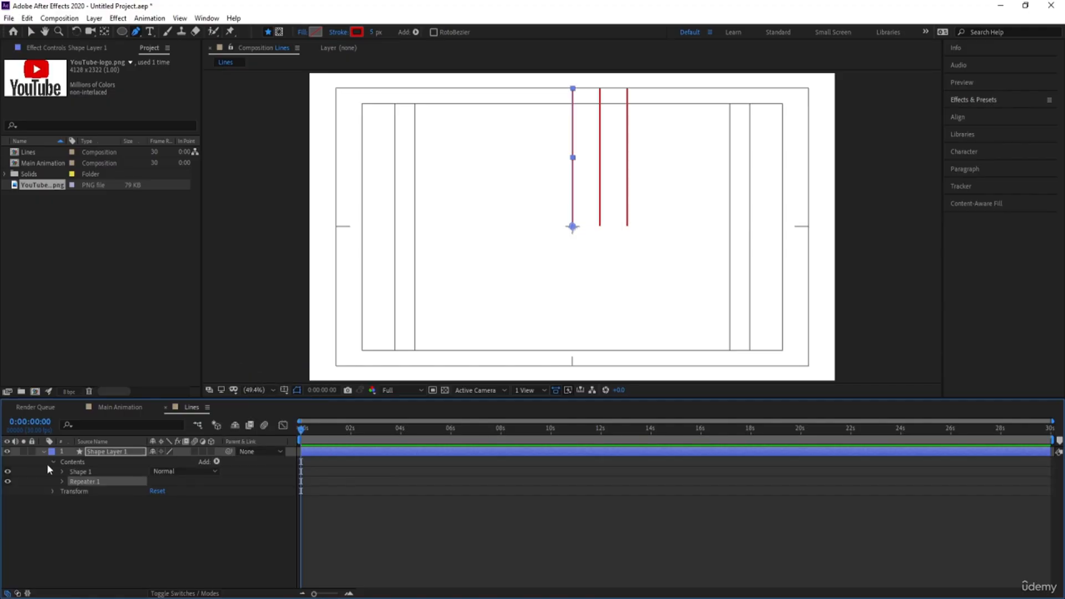
Step: Set the Repeater's transform position to 0 horizontally so that the copies share one location
left_click(62, 482)
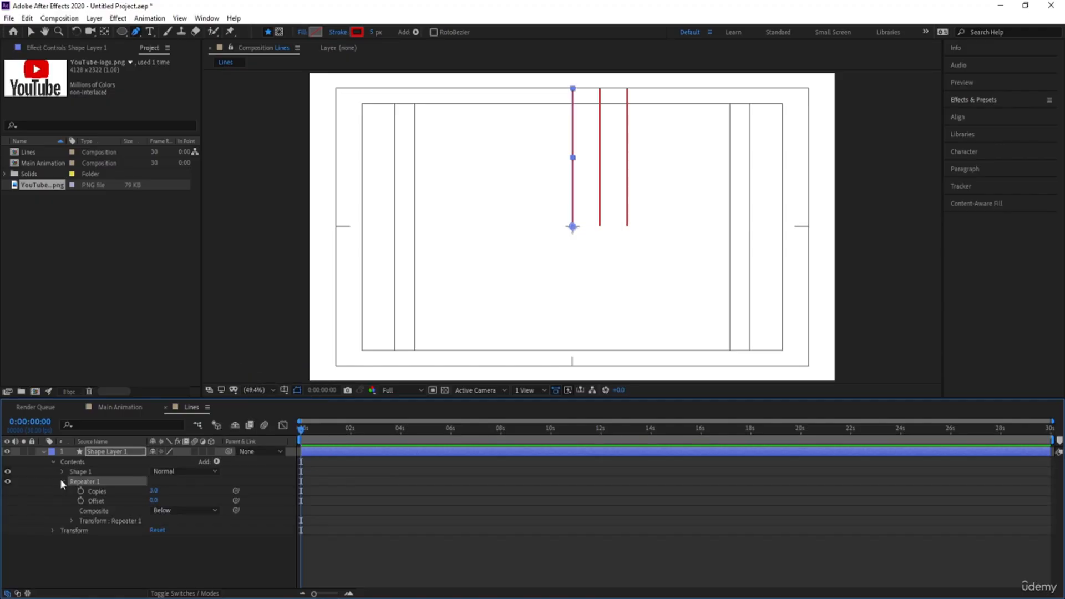
left_click(71, 521)
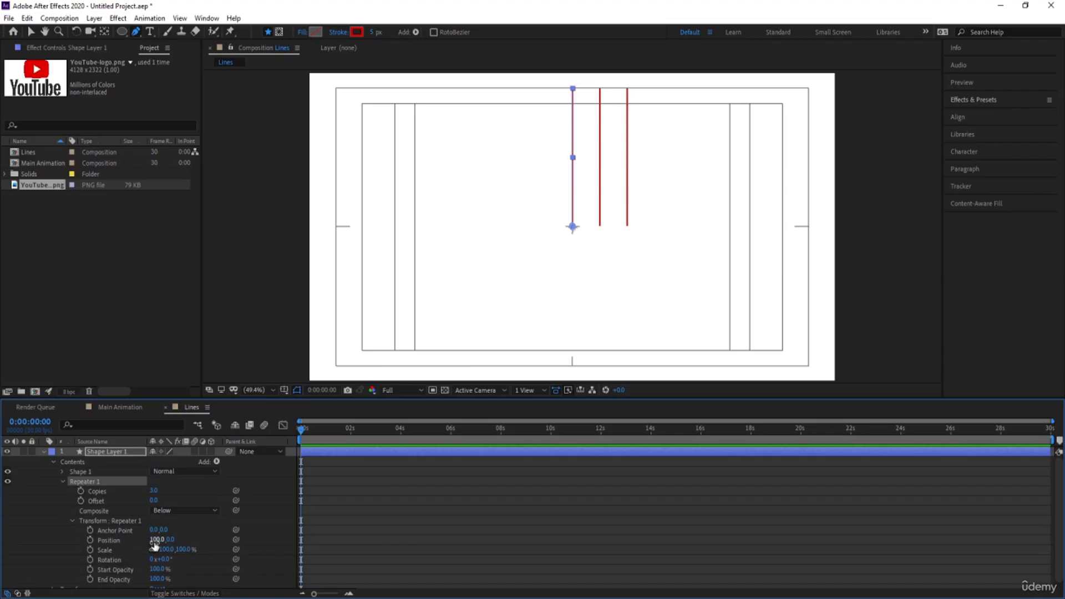
left_click_drag(154, 544, 150, 544)
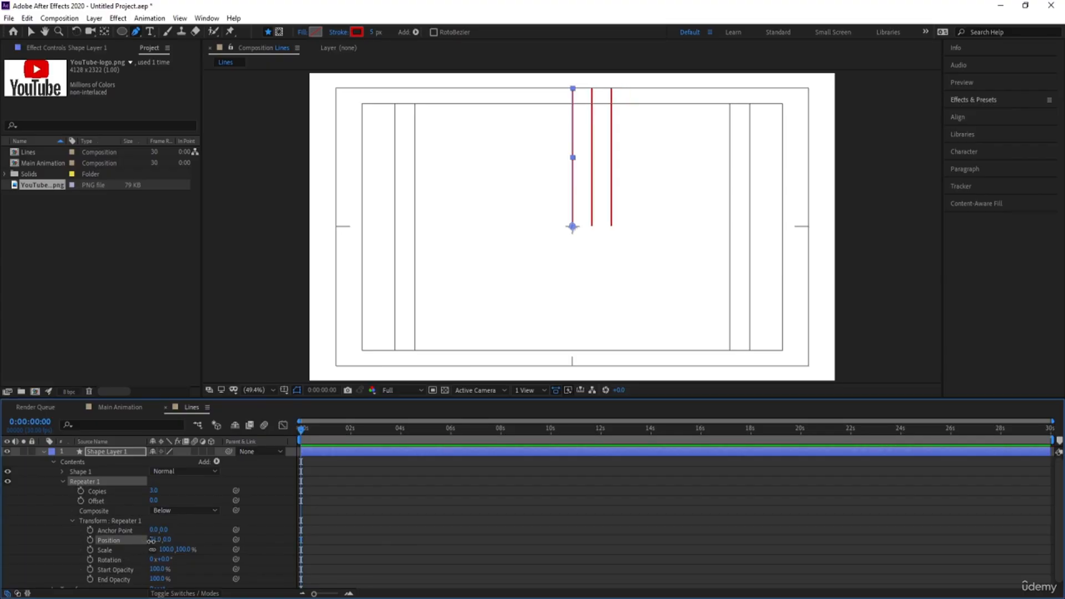
left_click(151, 540)
type("0")
key("Return")
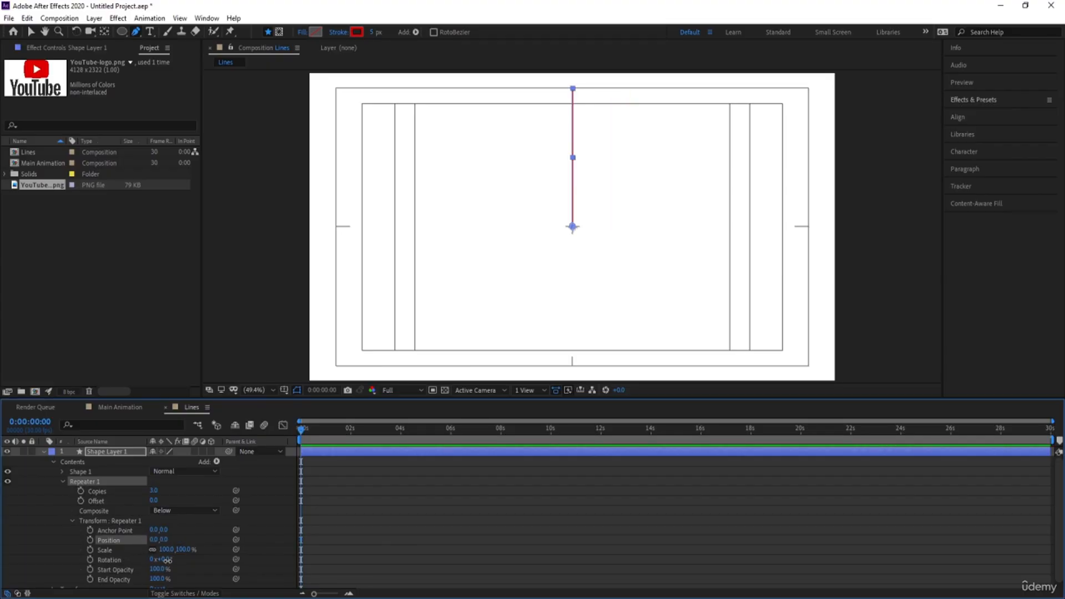
Step: Set the Repeater's rotation to 22° and its number of copies to 16
left_click_drag(167, 560, 178, 562)
left_click_drag(155, 490, 162, 490)
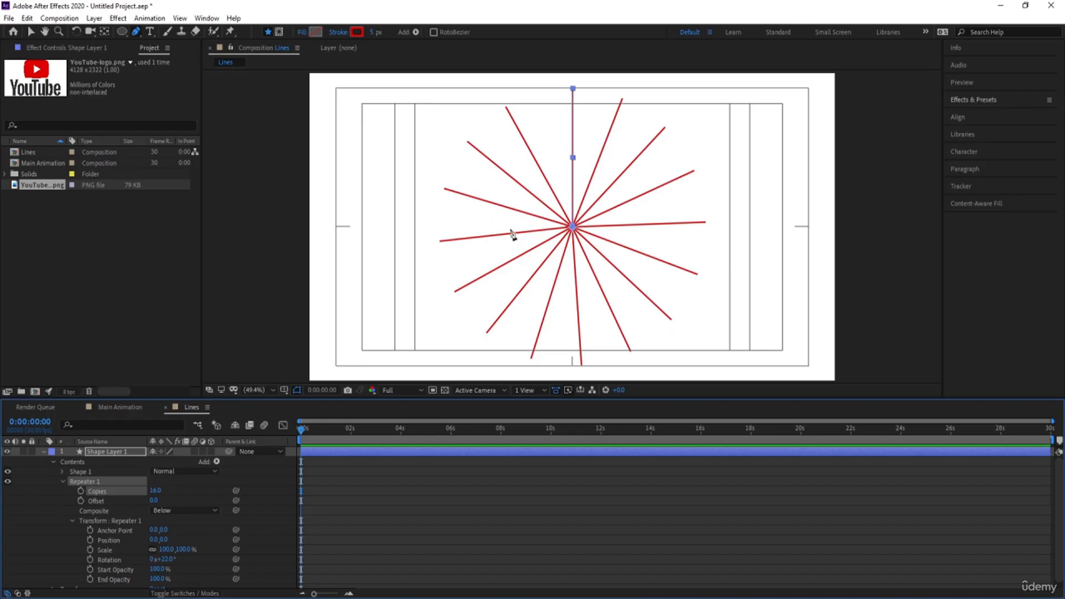
Step: Set the Repeater's number of copies to 20 and its rotation to 360/20 degrees
left_click(157, 491)
type("1")
type("0")
left_click(190, 487)
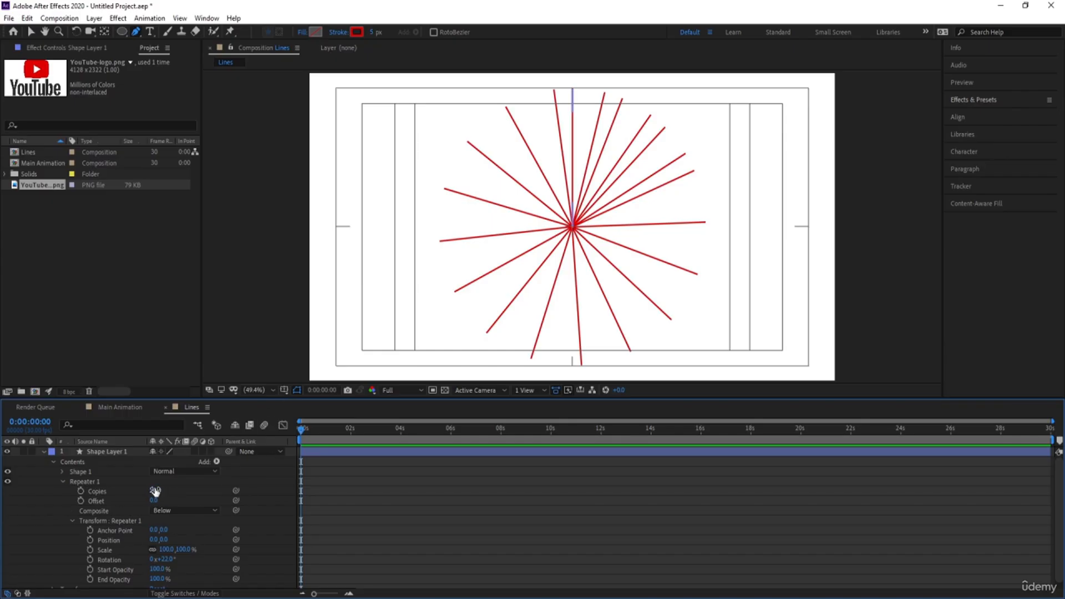
left_click(165, 560)
type("36")
type("0/20")
key("Return")
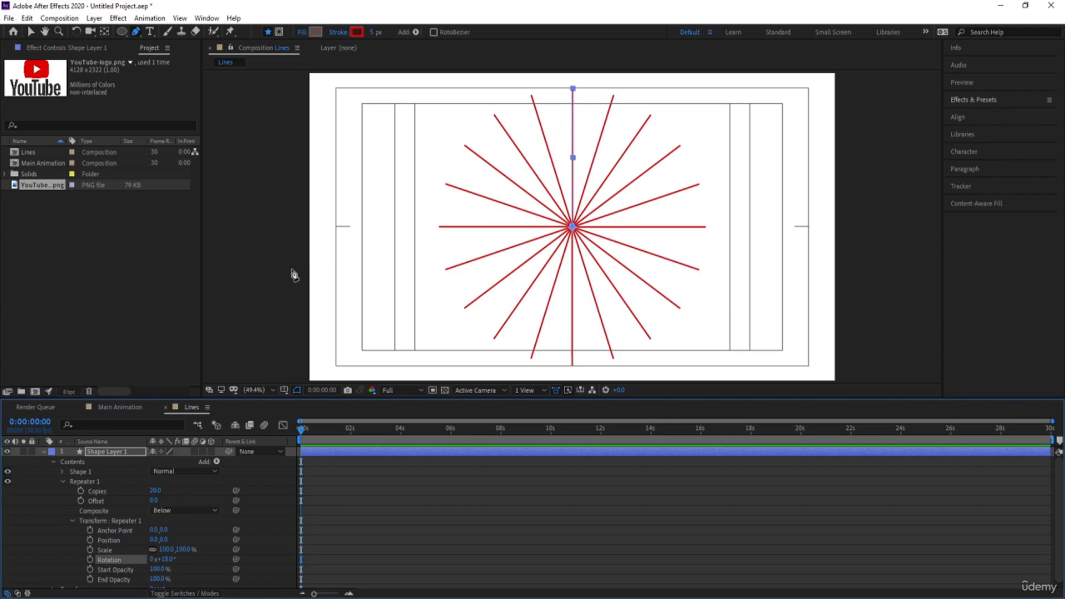
Step: Add Trim Paths to the line's shape layer, placed above the Repeater
left_click(62, 481)
left_click(100, 453)
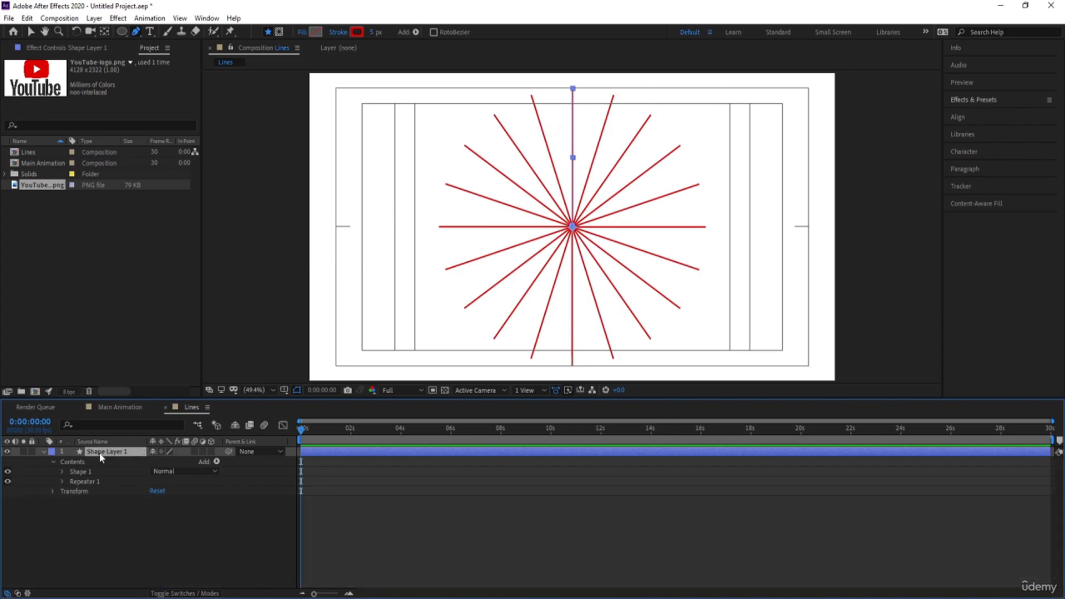
left_click(216, 462)
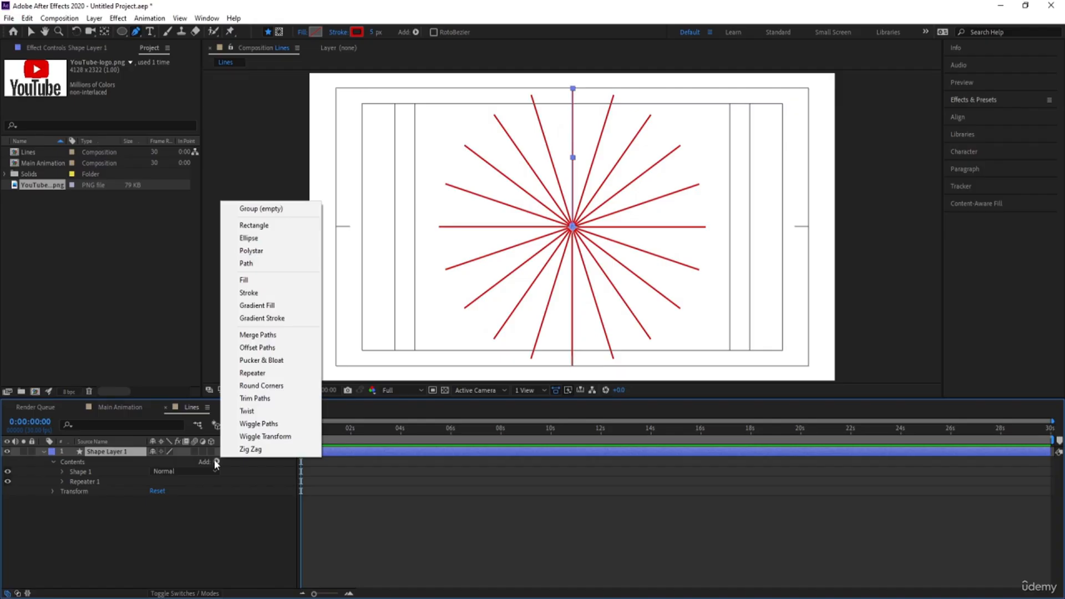
left_click(249, 399)
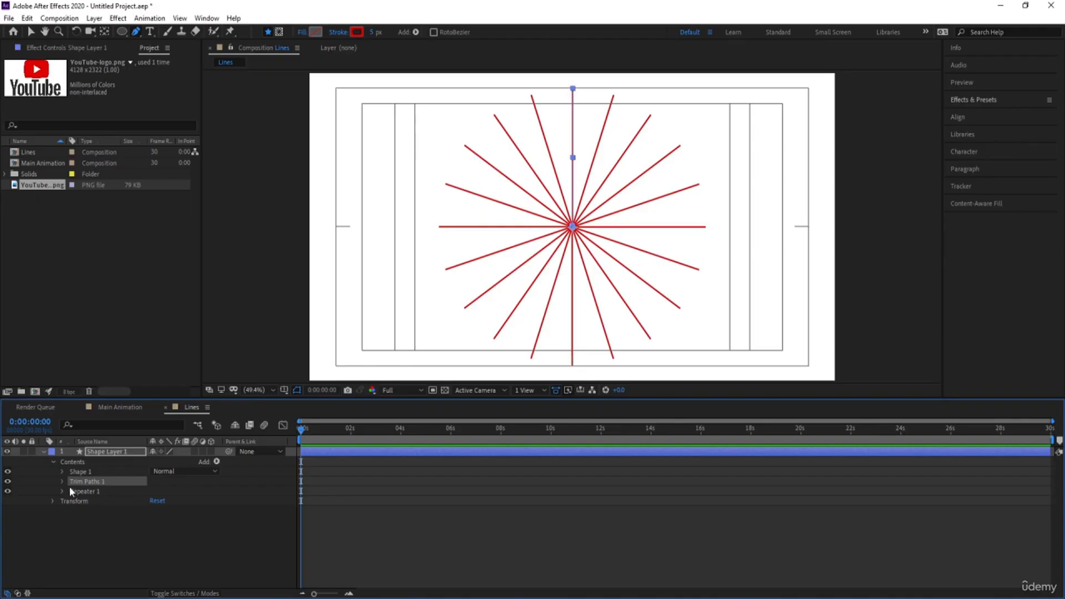
left_click(91, 492)
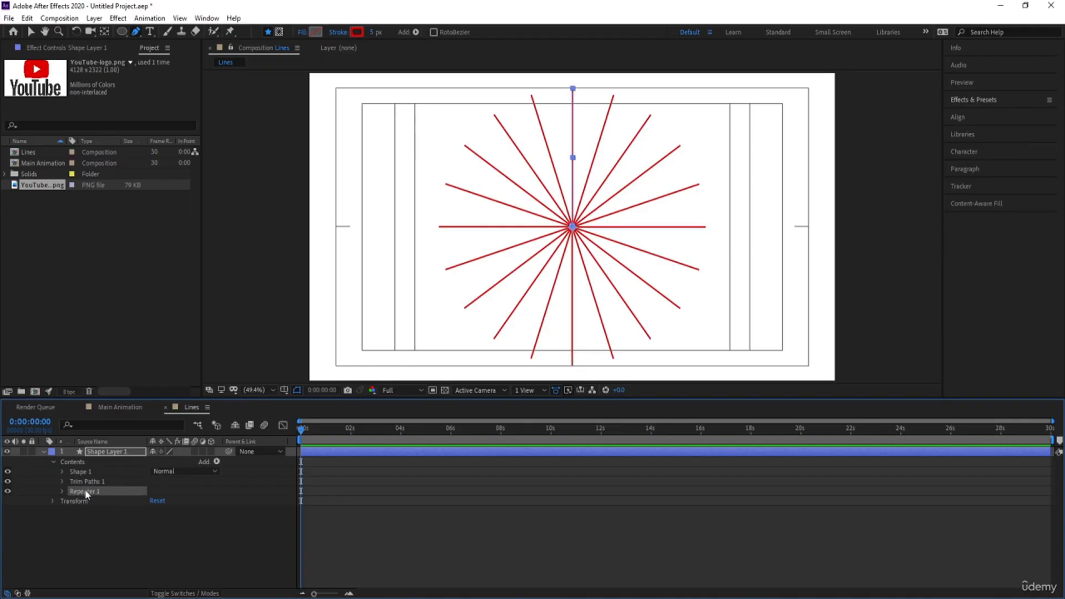
Step: Set the Trim Paths End value to 0% and start keyframing it at 0:00:00:00
left_click(62, 482)
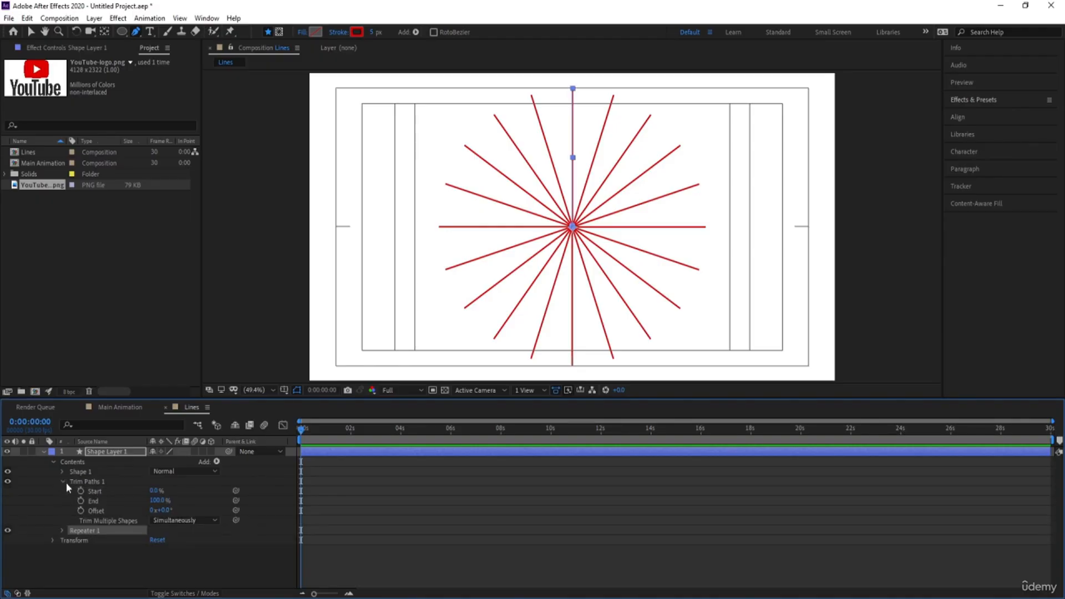
mouse_move(157, 501)
left_mouse_down()
mouse_move(105, 500)
mouse_move(166, 501)
mouse_move(118, 503)
mouse_move(157, 502)
left_mouse_up()
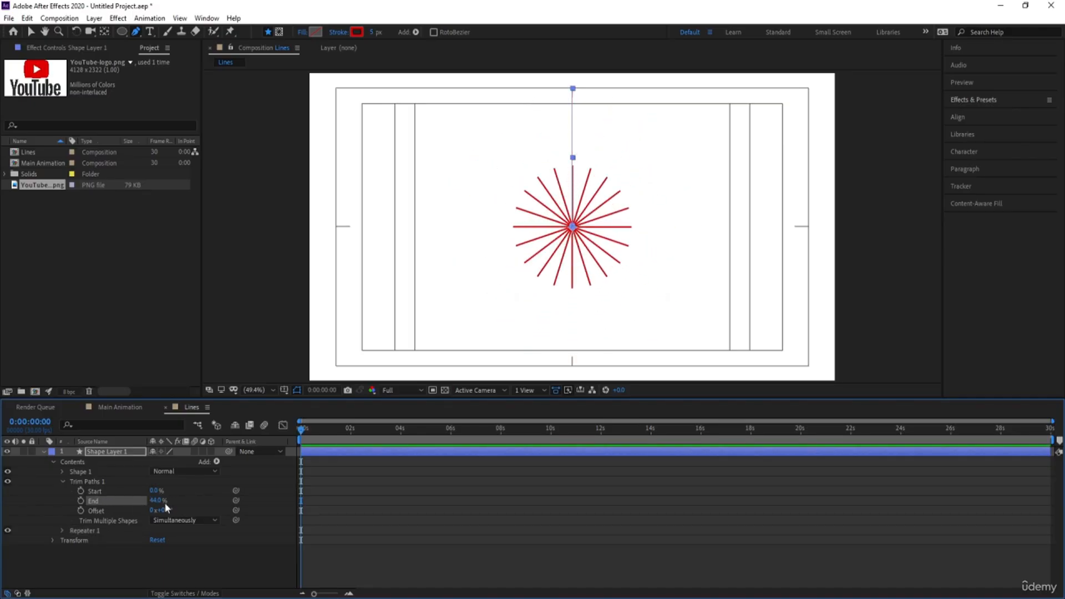
left_click(157, 501)
type("0")
key("Return")
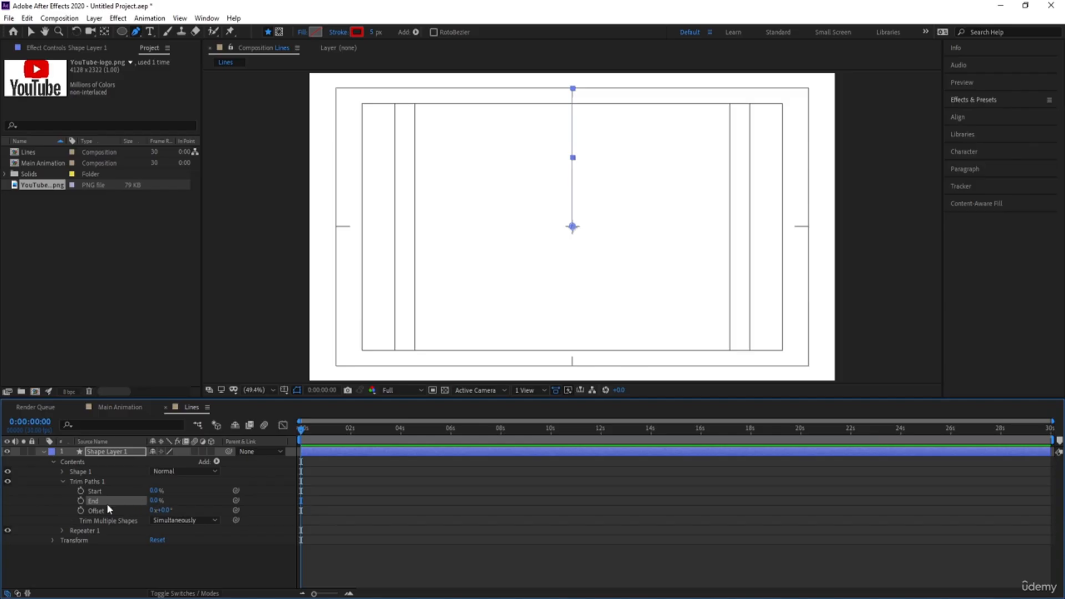
key("Num_Lock")
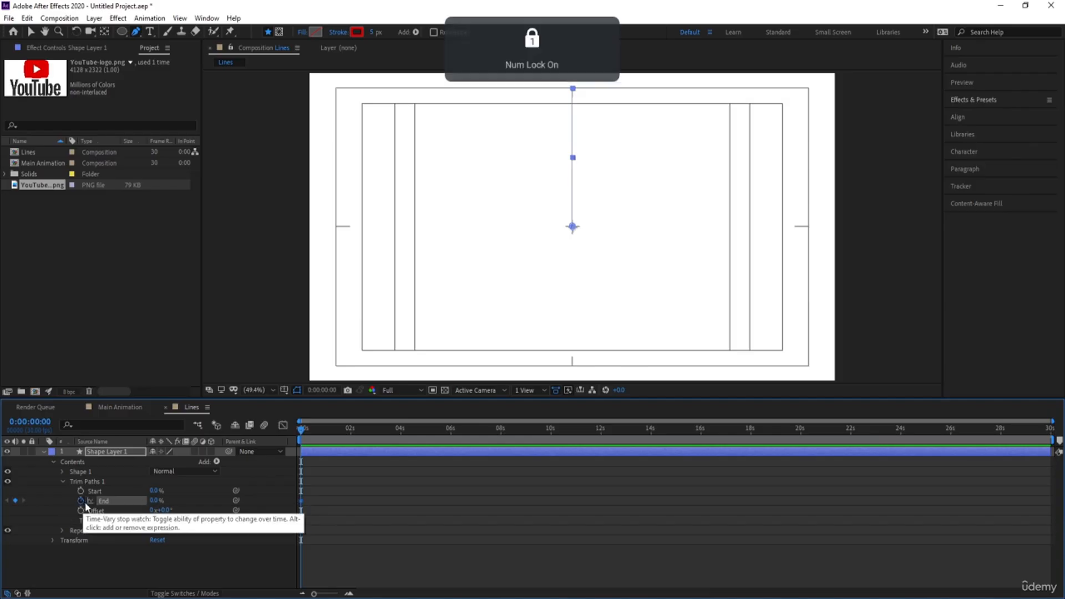
Step: Start keyframing the Trim Paths Start value at 0% at 0:00:00:10
key("equal")
key("equal")
left_click(334, 429)
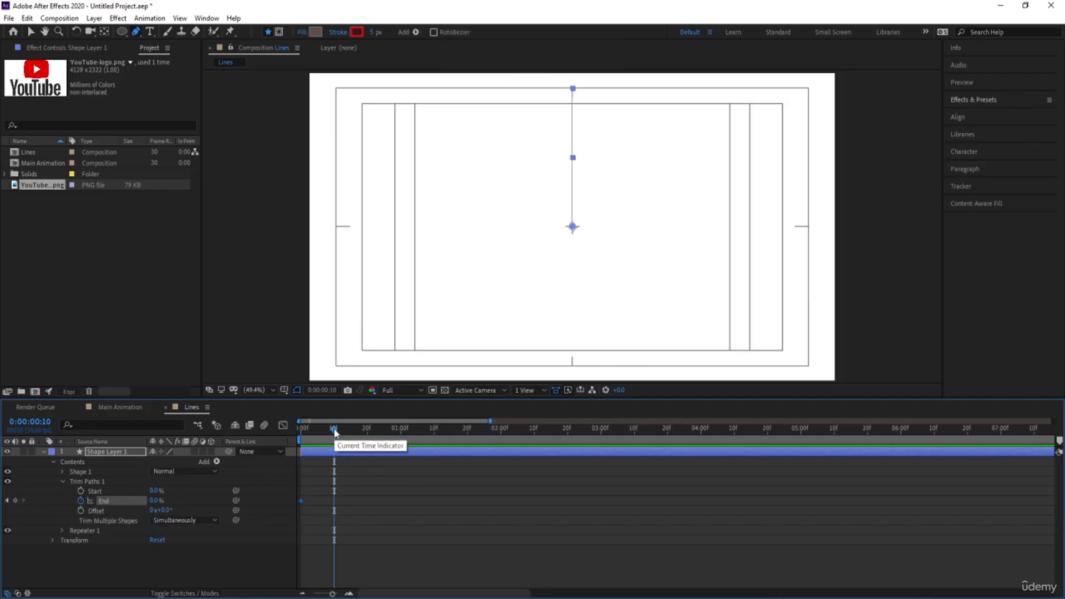
left_click(83, 488)
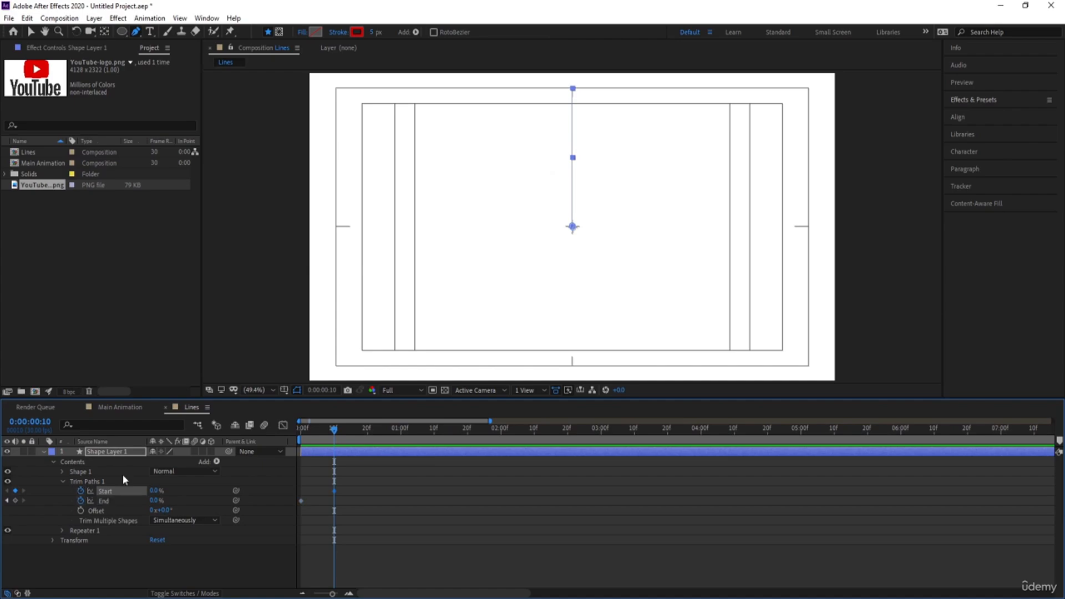
Step: Keyframe End at 100% at 0:00:01:00 and Start at 100% at 0:00:01:10, with Easy Ease on all trim keyframes
left_click(401, 431)
left_click_drag(156, 500, 297, 501)
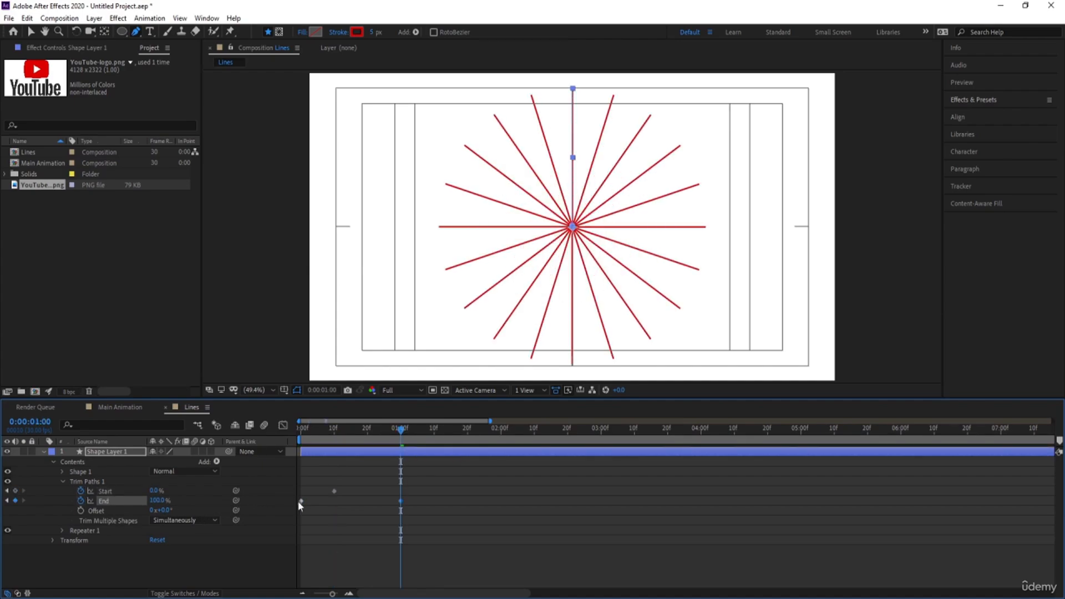
left_click(434, 428)
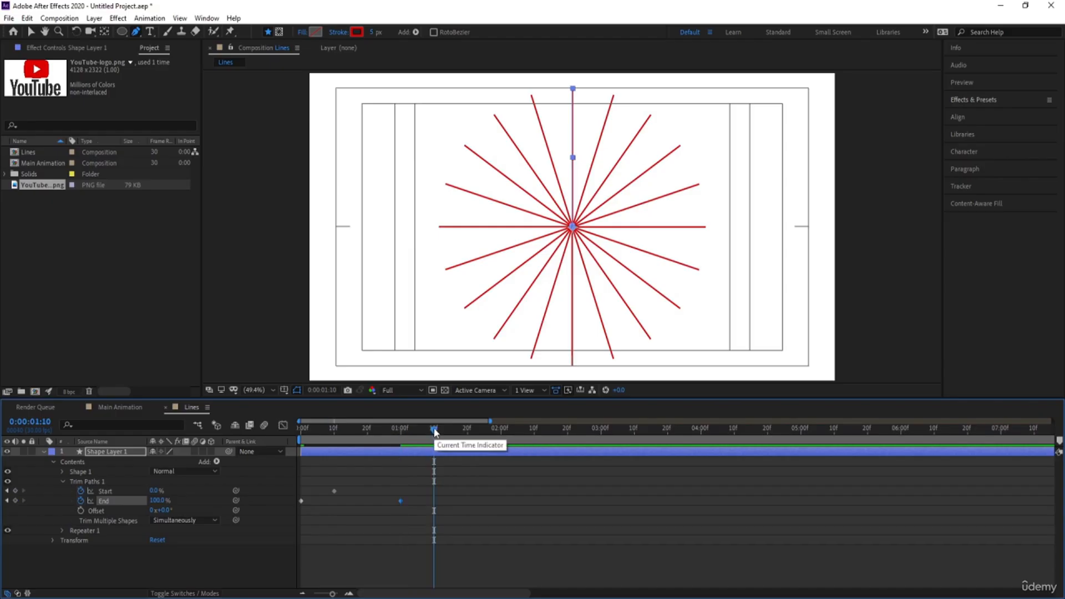
left_click_drag(156, 491, 222, 491)
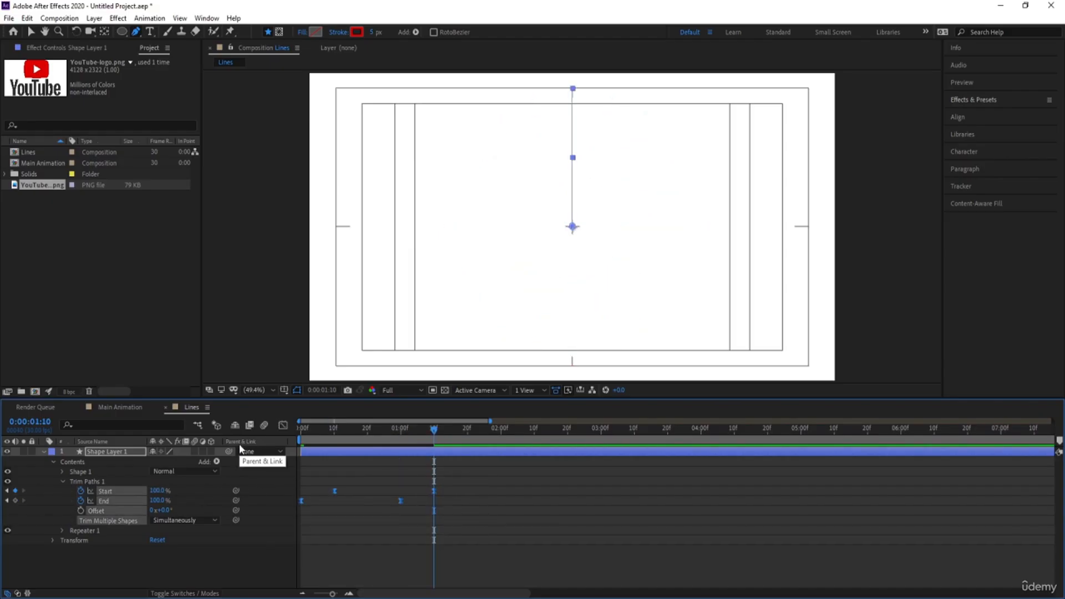
Step: Reshape the speed curves of the Start and End keyframes so that both peak early and slow down gradually
left_click(284, 425)
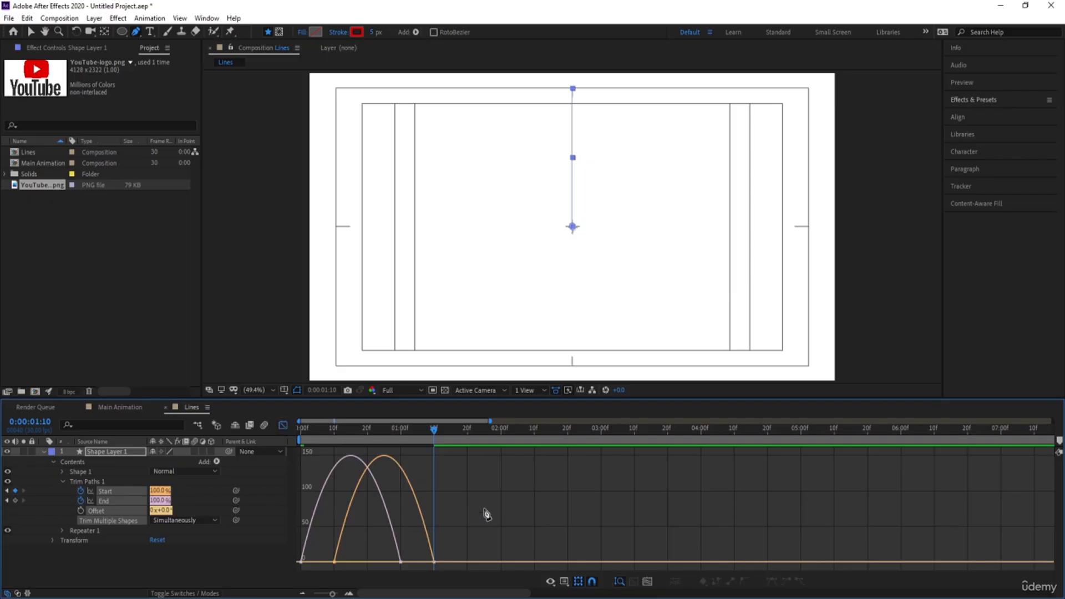
left_click_drag(484, 509, 281, 583)
left_click_drag(383, 558, 310, 562)
Step: Preview the line burst from the beginning and return from the graph to the keyframe view
left_click(306, 441)
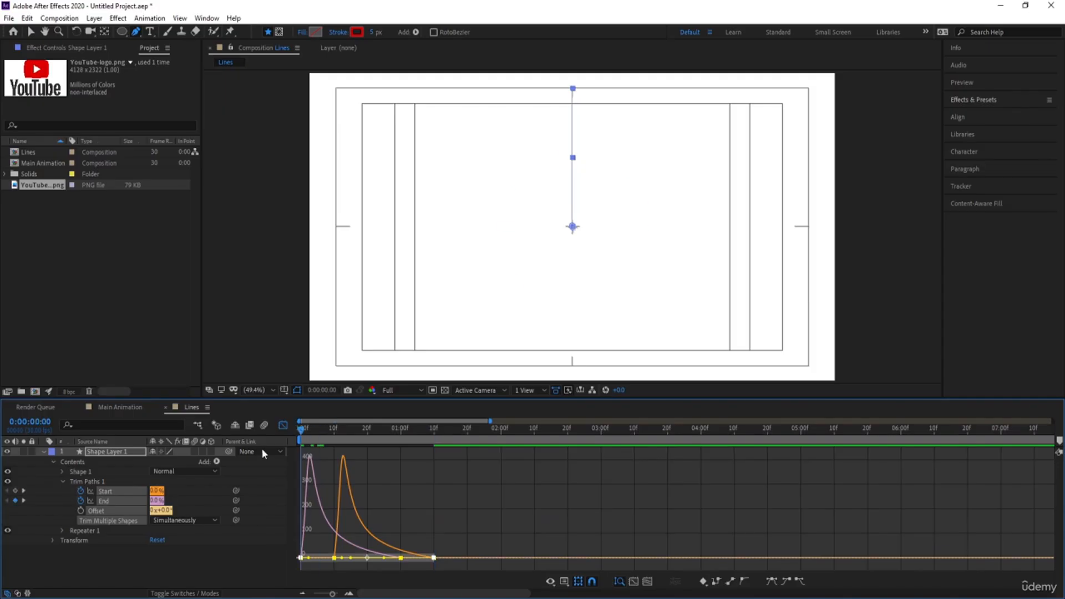
key("space")
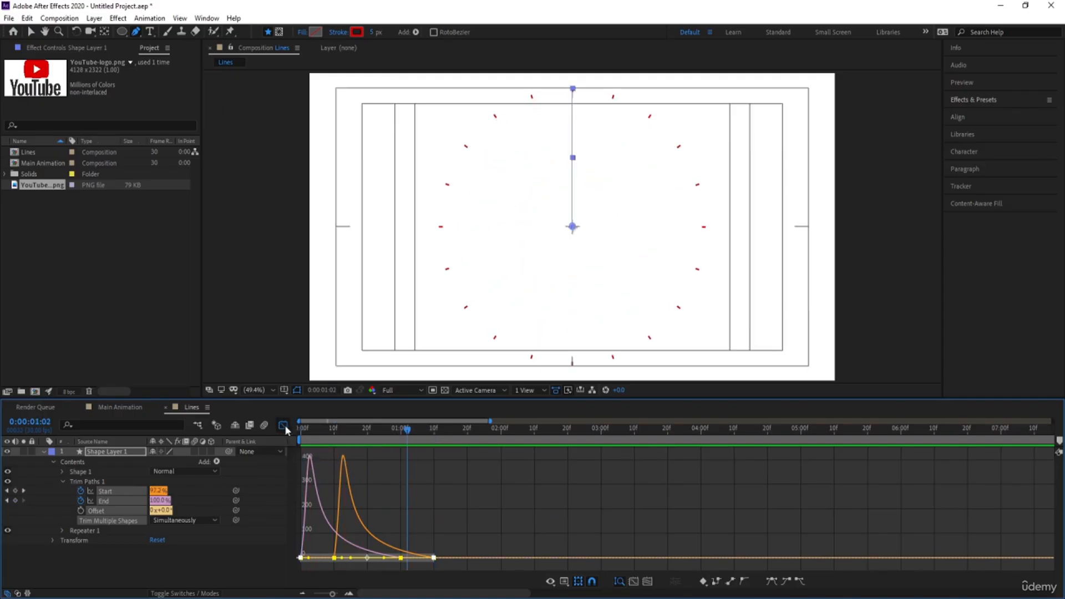
left_click(284, 426)
left_click_drag(338, 431, 332, 439)
key("space")
key("space")
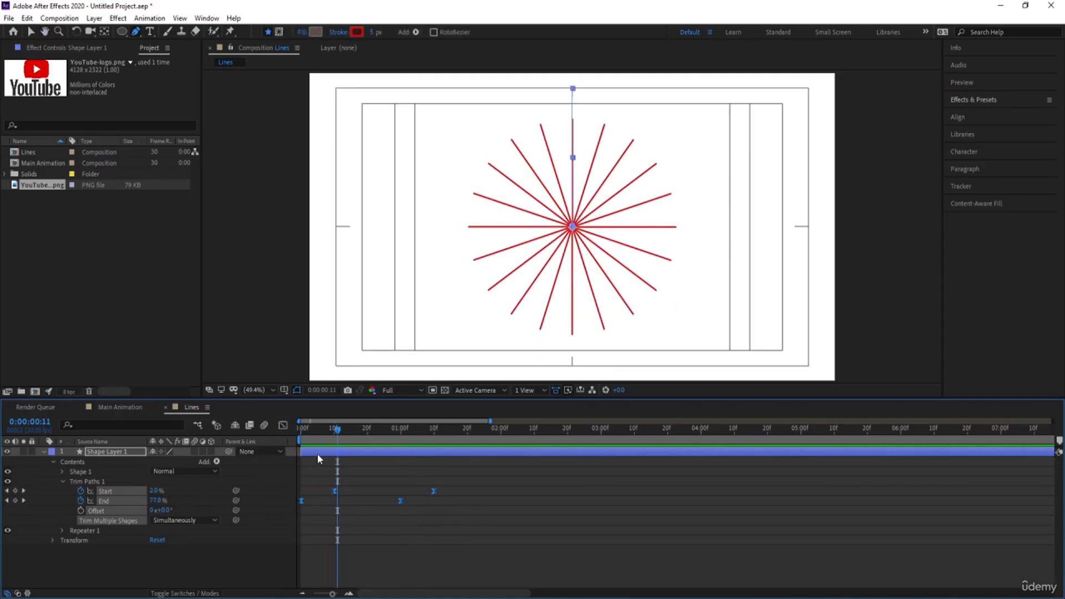
Step: Duplicate the line burst's shape layer, switch to the Selection tool and play the animation
left_click(318, 455)
key("ctrl+d")
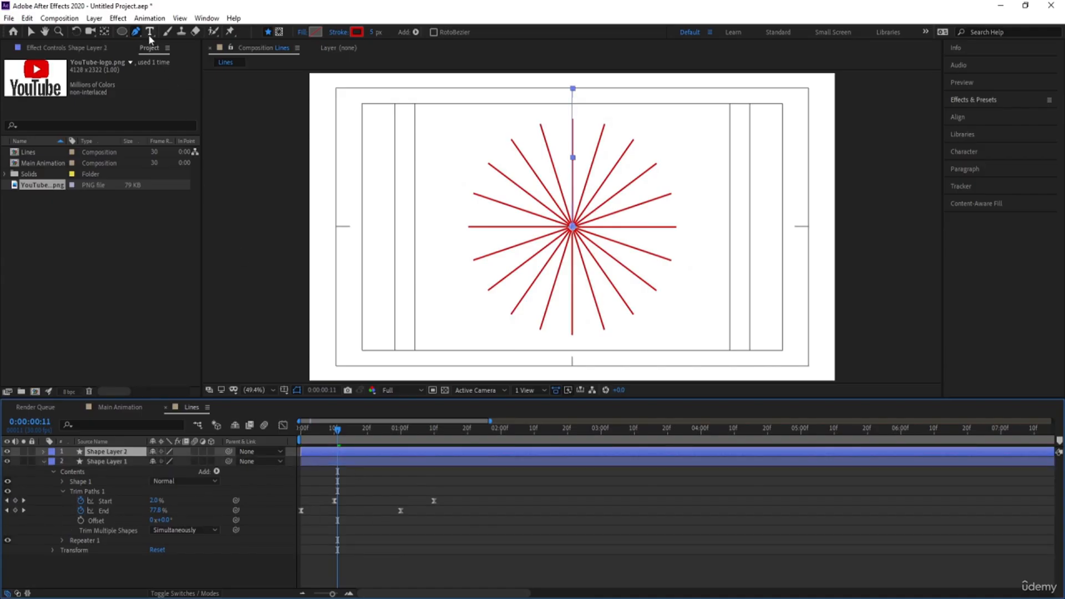
key("g")
left_click(32, 31)
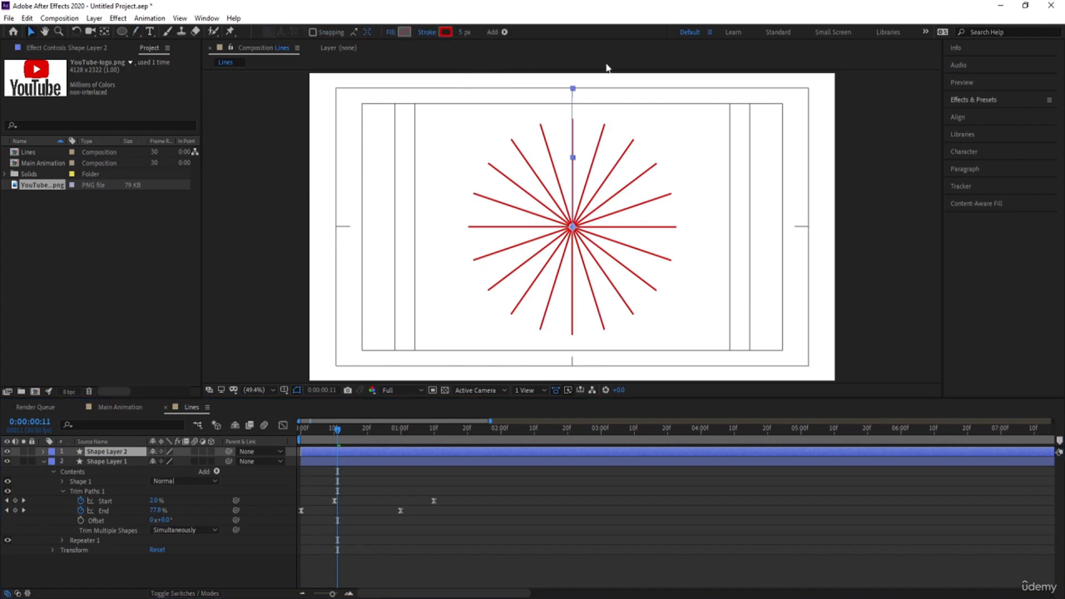
left_click(342, 448)
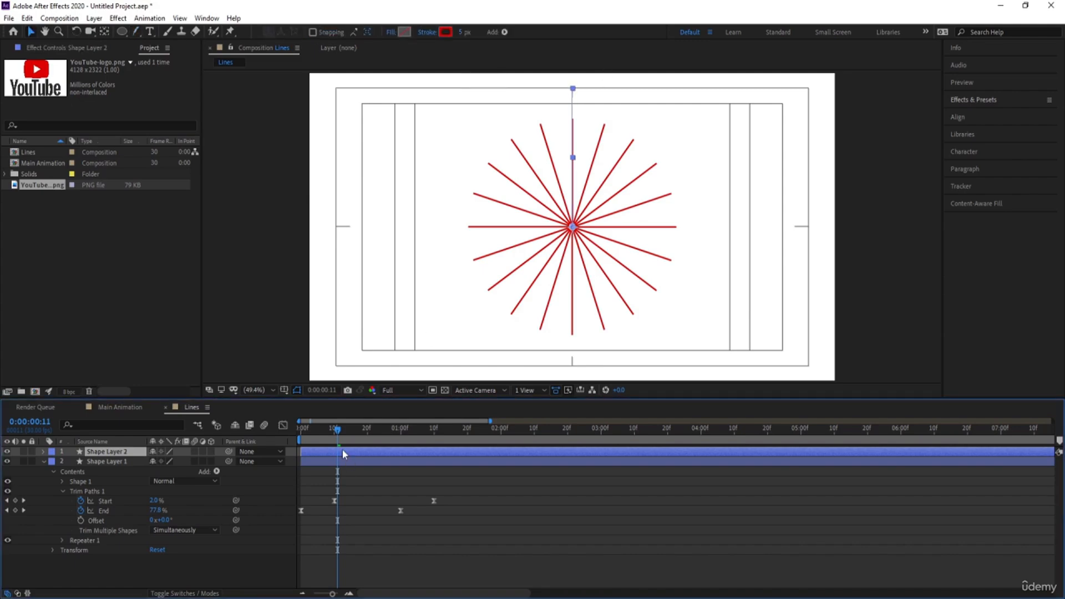
key("space")
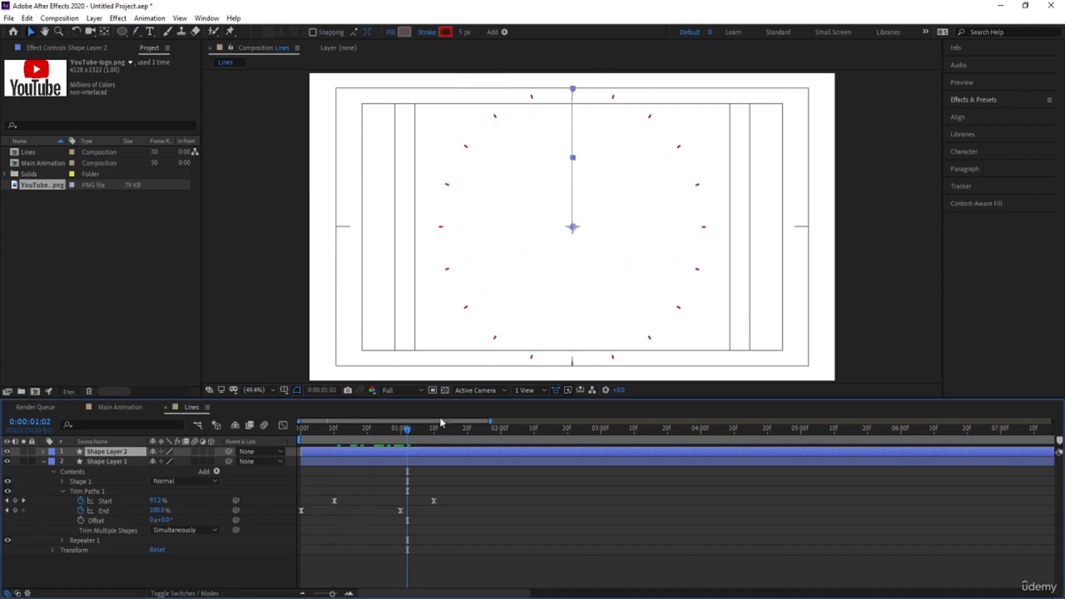
Step: Expand the contents of Shape Layer 2 down to the line's path and select that path
left_click(418, 478)
left_click(401, 452)
left_click(43, 452)
left_click(82, 464)
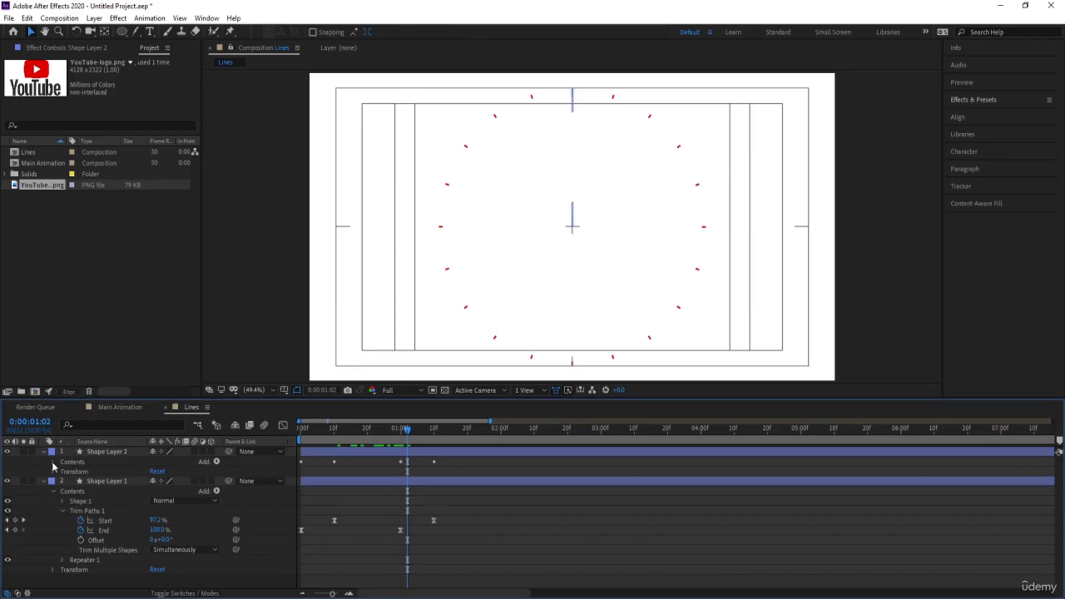
left_click(52, 461)
left_click(68, 471)
left_click(61, 470)
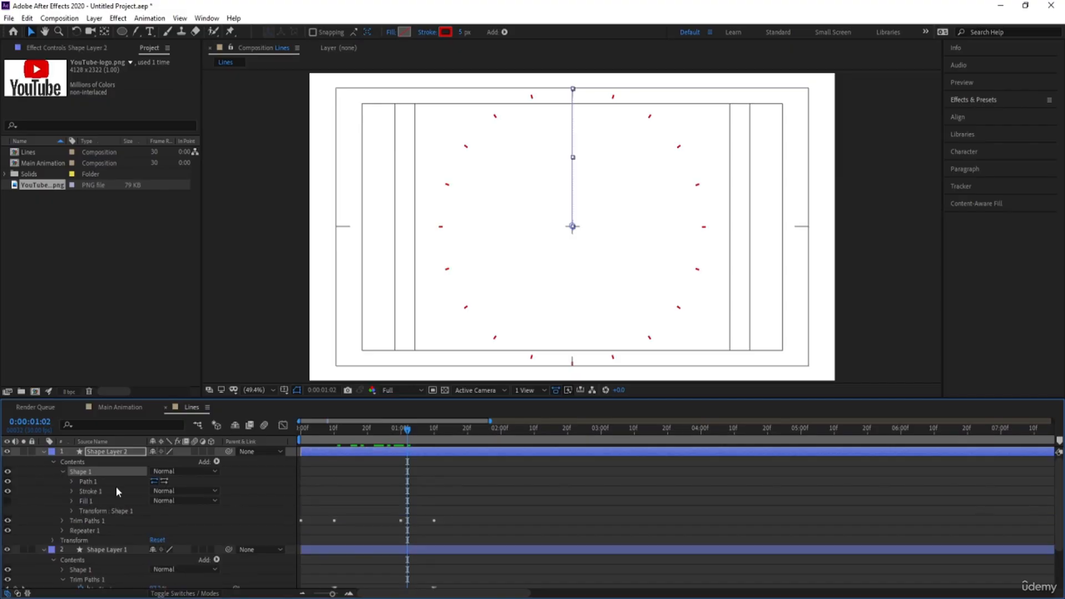
left_click(71, 481)
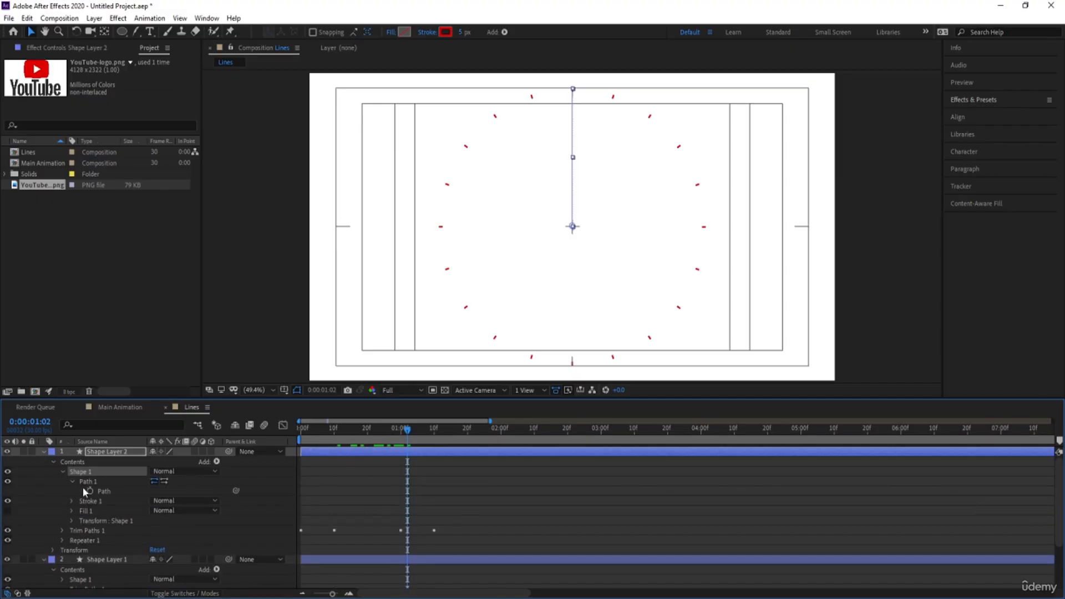
left_click(111, 489)
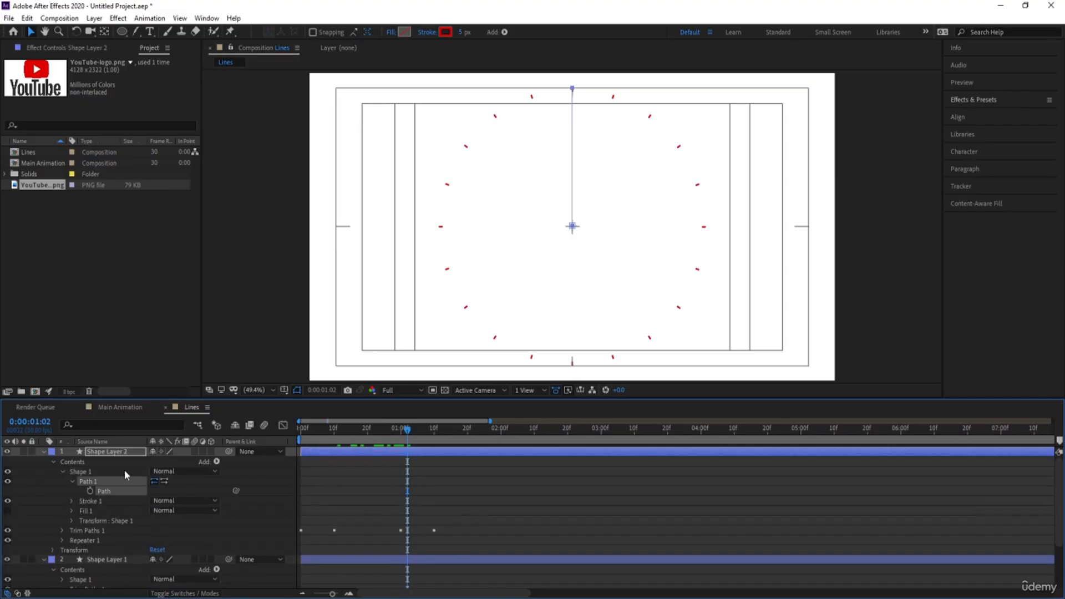
Step: Lengthen the line on Shape Layer 2 by moving its outer path point straight up beyond the canvas edge
left_click(573, 90)
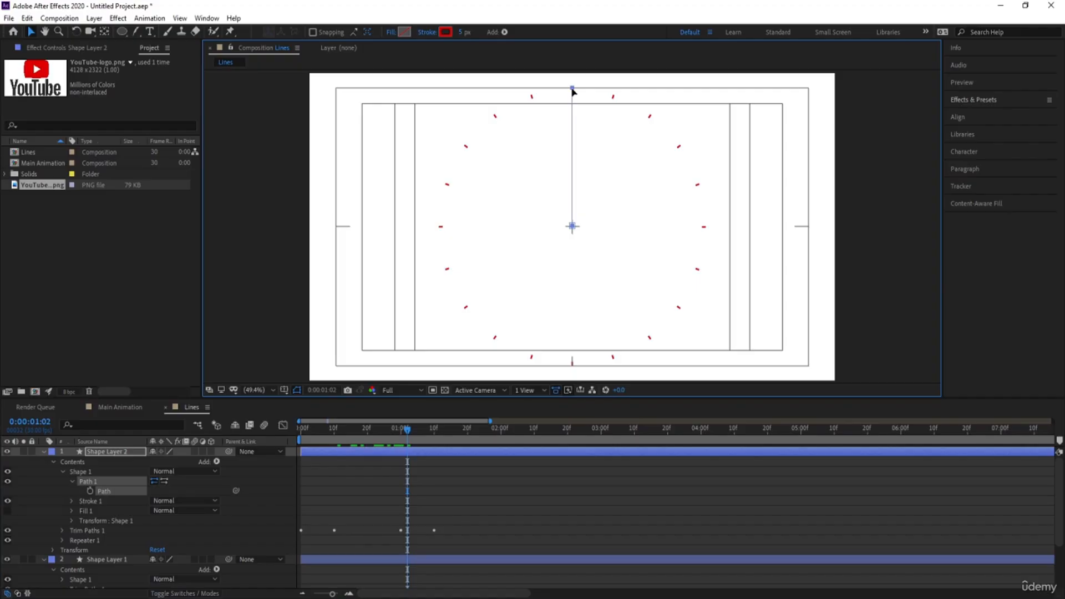
left_click_drag(572, 90, 573, 72)
key("ctrl+z")
left_click_drag(582, 133, 522, 139)
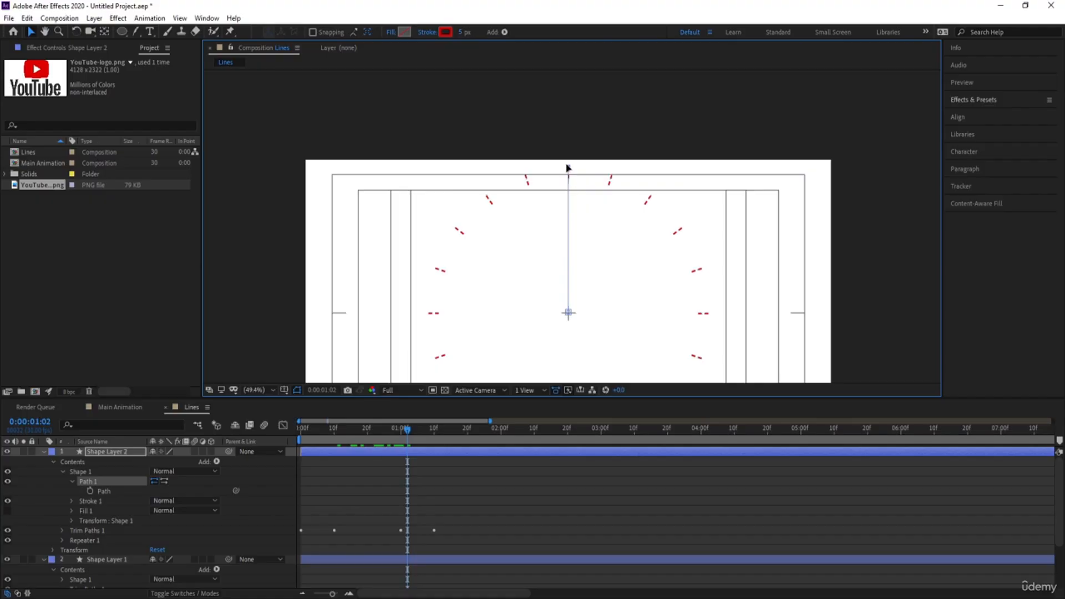
left_click_drag(567, 165, 567, 128)
left_click(271, 390)
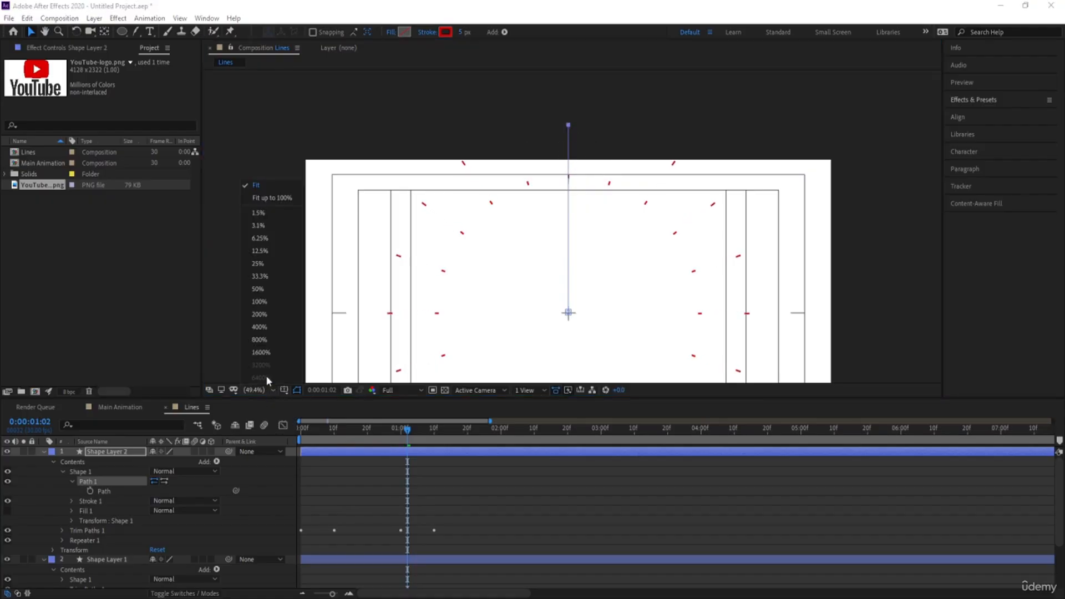
left_click(266, 186)
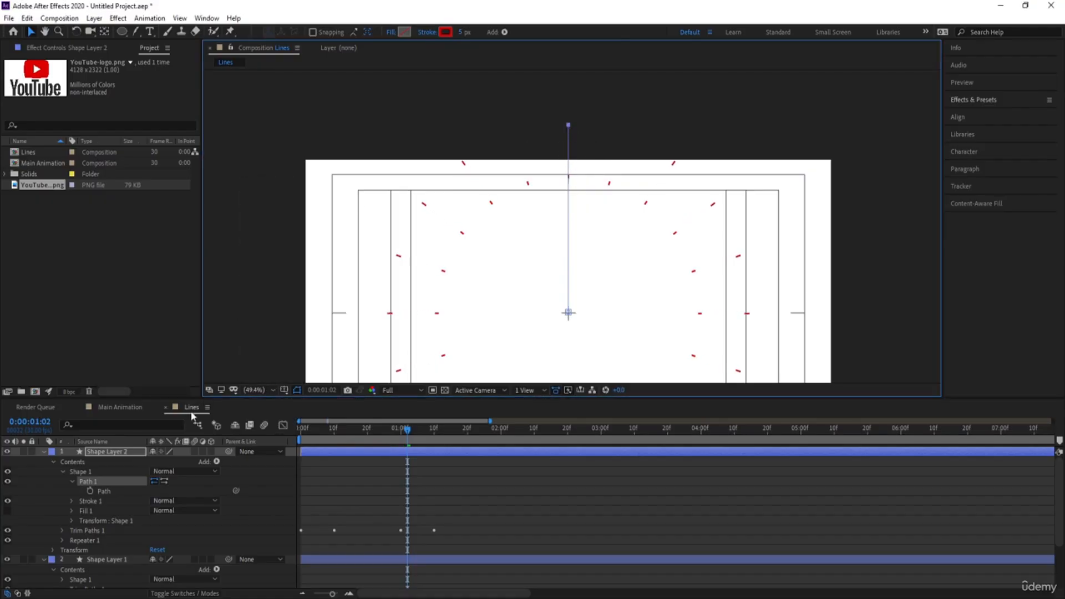
Step: Collapse both shape layers and set the rotation of Shape Layer 2 to 10° so its lines sit between the others
left_click(43, 451)
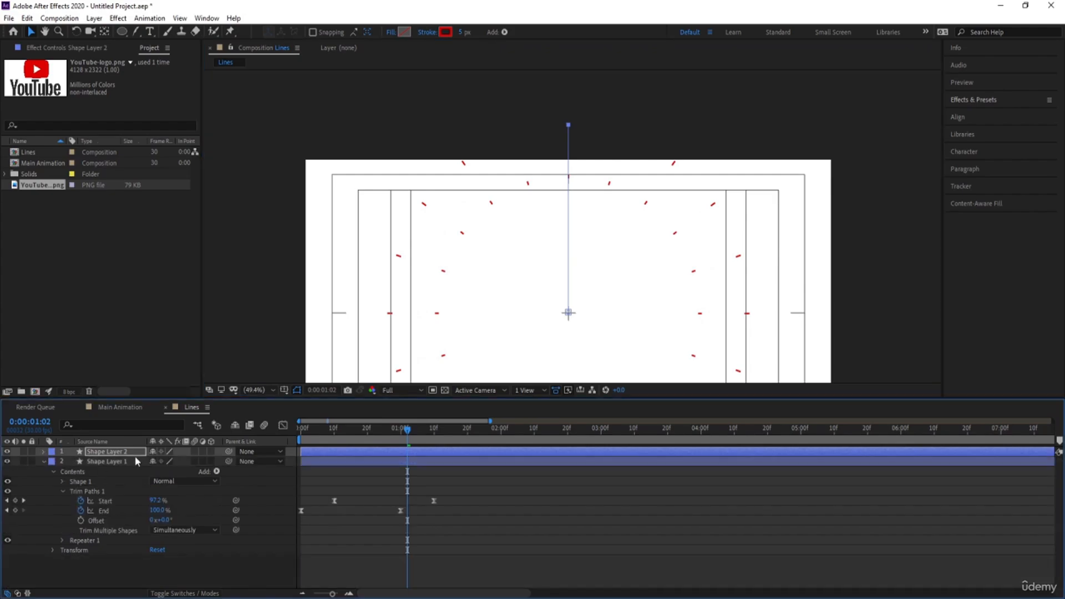
left_click(44, 461)
left_click(99, 452)
left_click_drag(364, 442, 355, 442)
key("r")
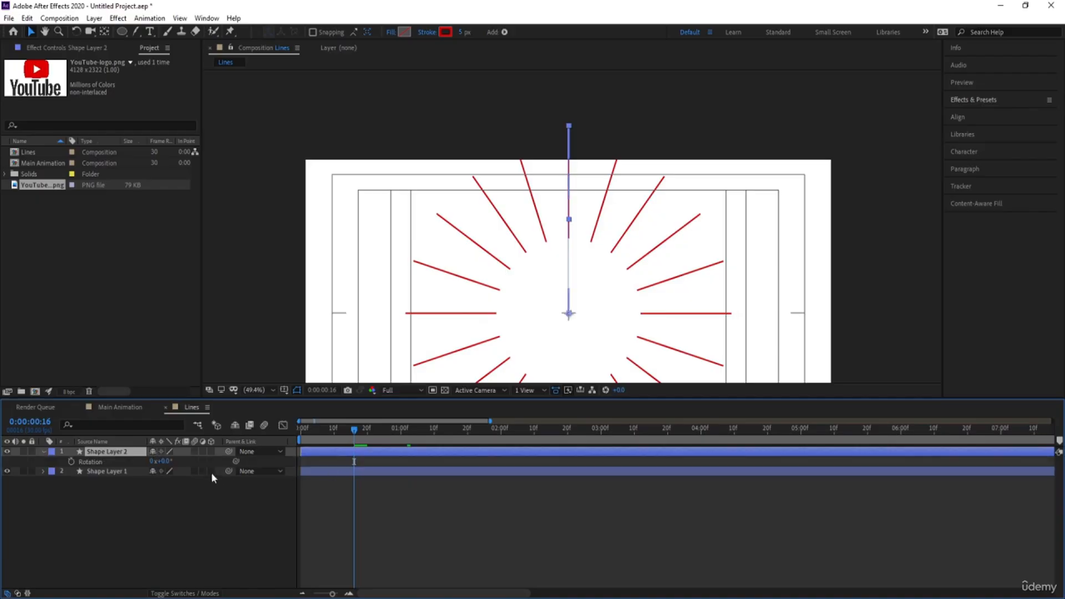
left_click_drag(163, 462, 172, 462)
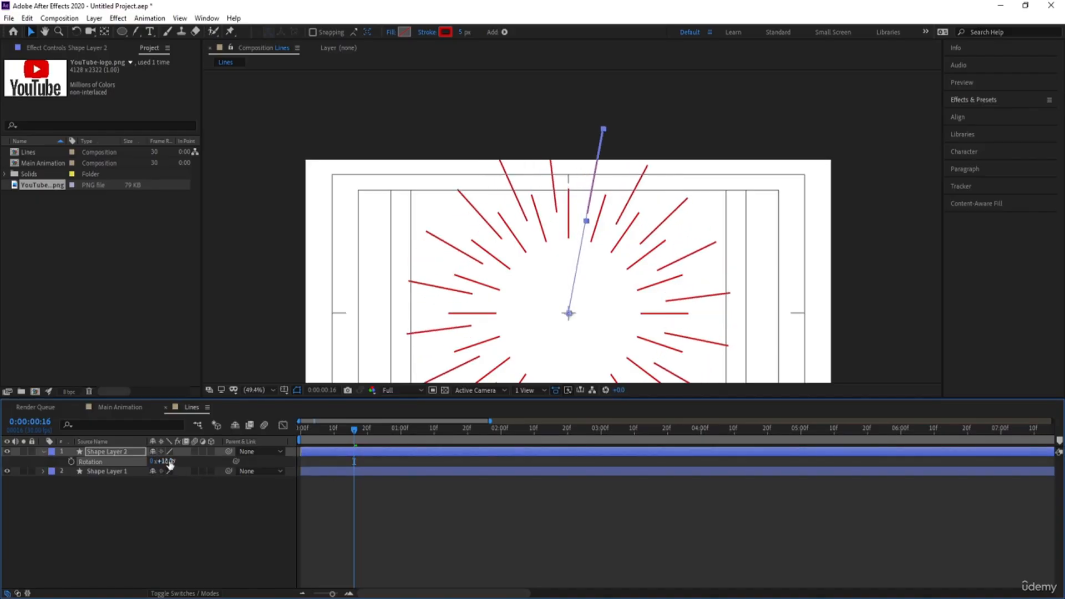
left_click(168, 463)
type("10")
key("Return")
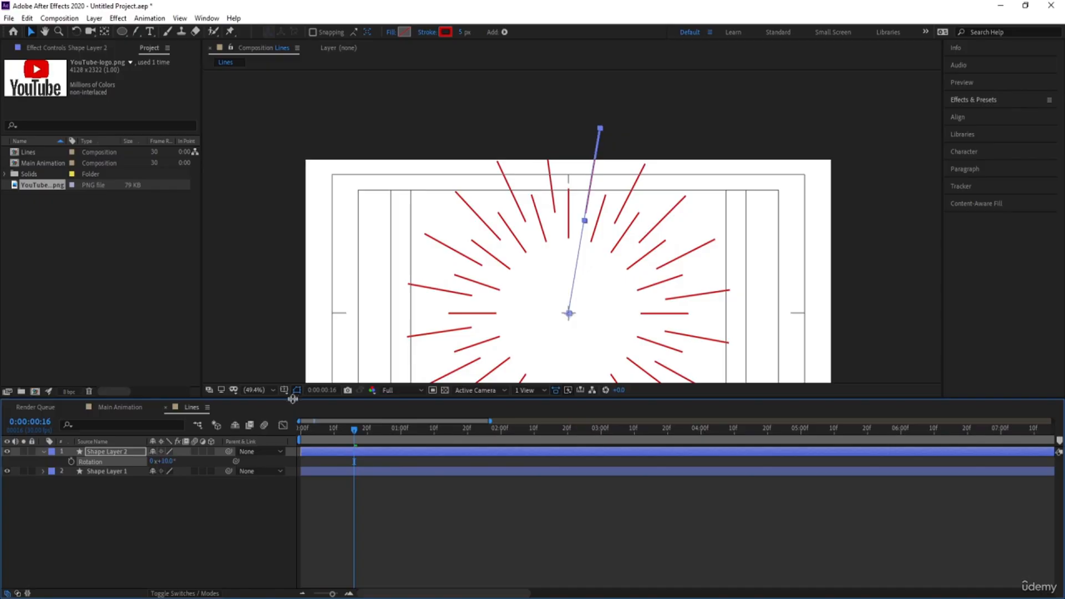
Step: Fit the whole Lines composition in the viewer and preview the combined line burst
left_click(269, 390)
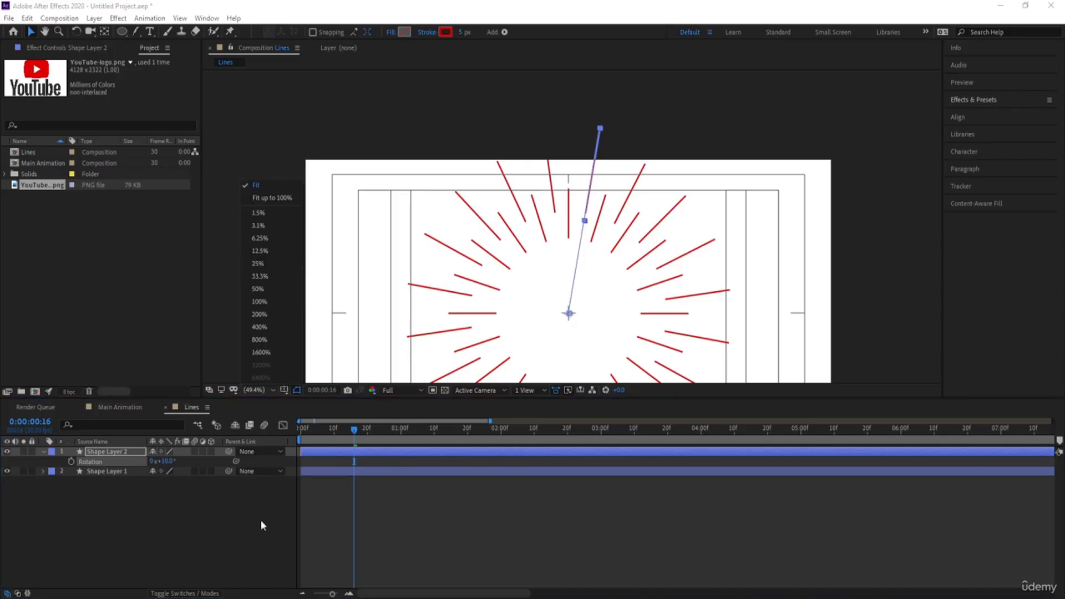
left_click(257, 264)
left_click(267, 390)
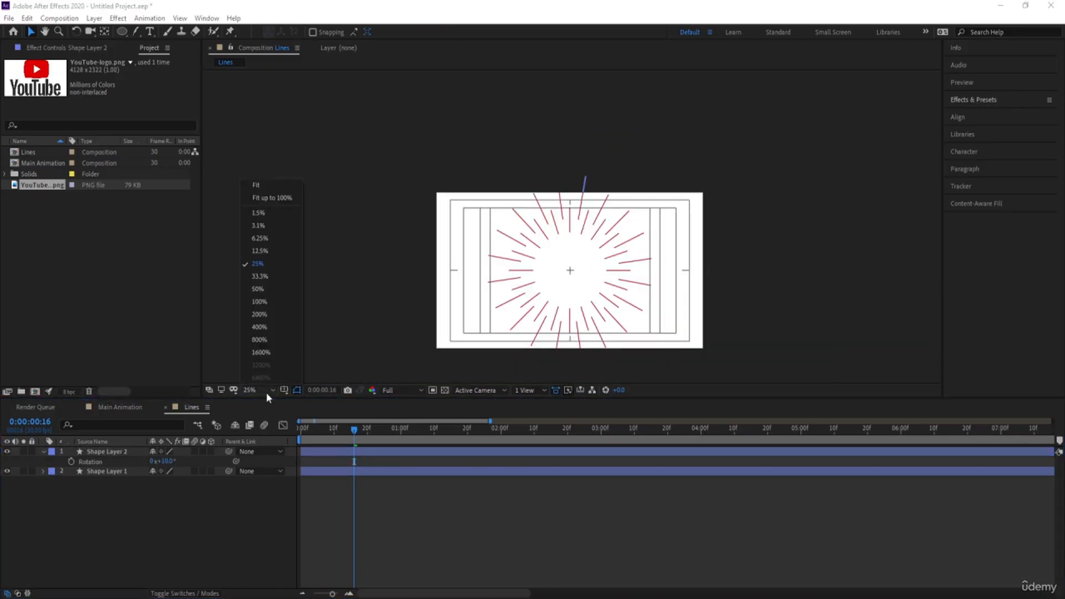
left_click(263, 184)
key("space")
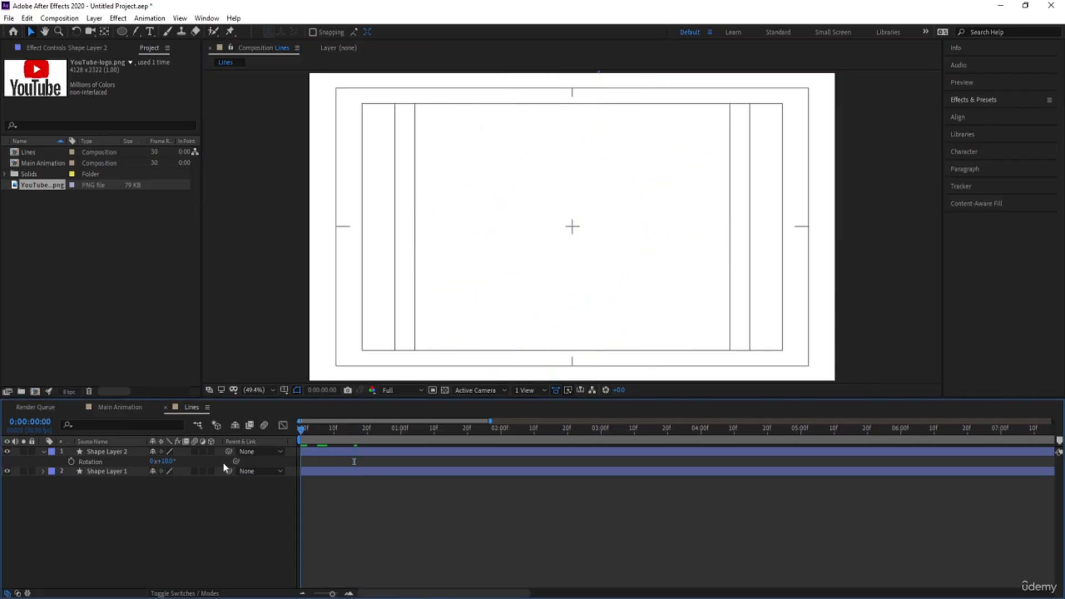
key("space")
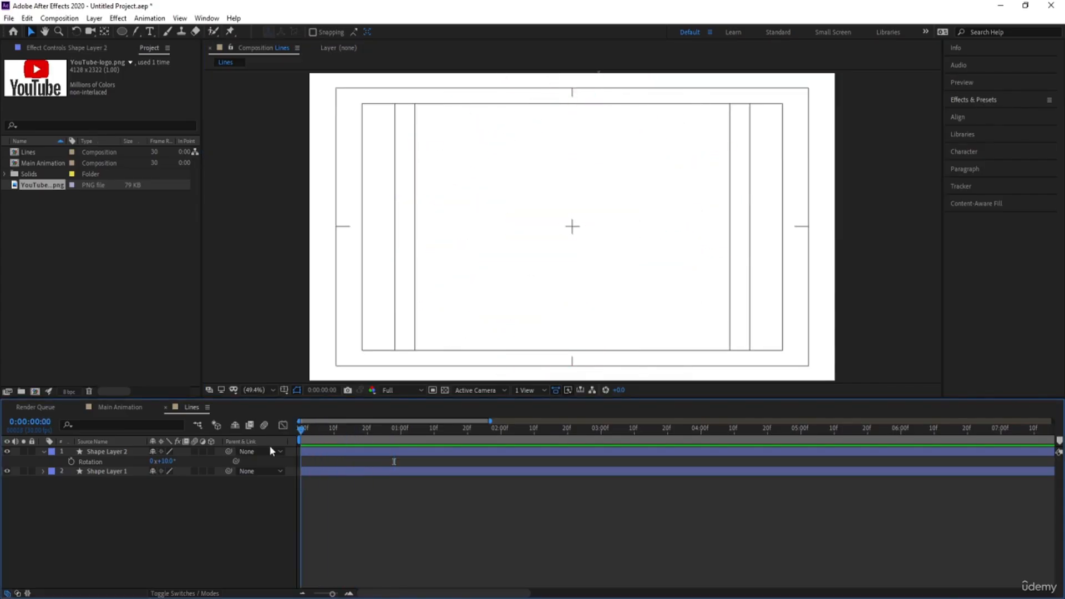
Step: Shift Shape Layer 2 later in time to start at about frame 11 and preview the staggered bursts
key("equal")
key("equal")
left_click(366, 429)
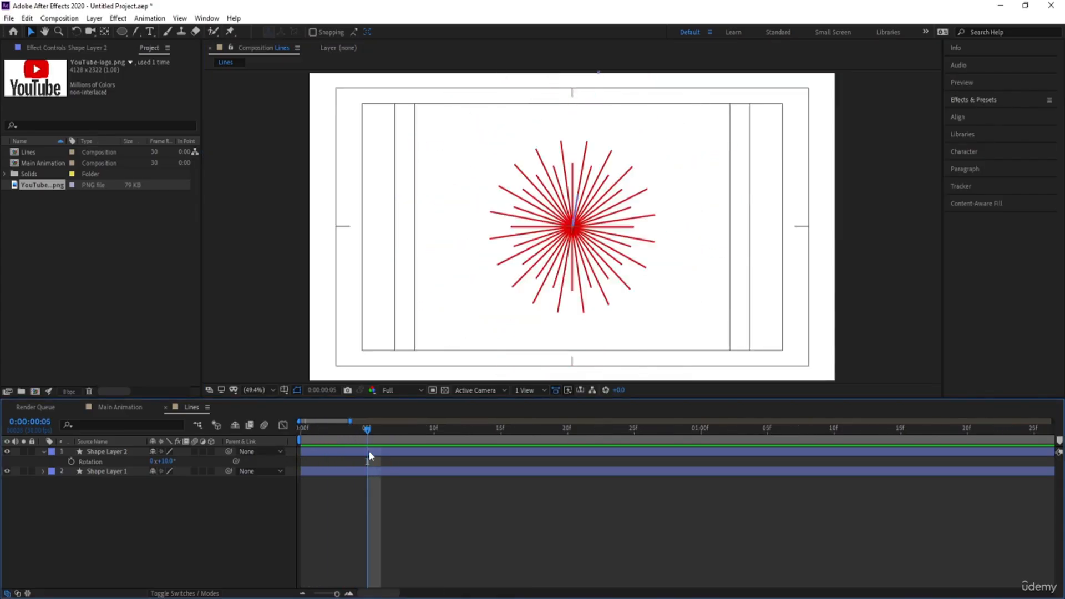
left_click(368, 451)
key("alt+bracketleft")
left_click_drag(369, 451, 447, 451)
key("space")
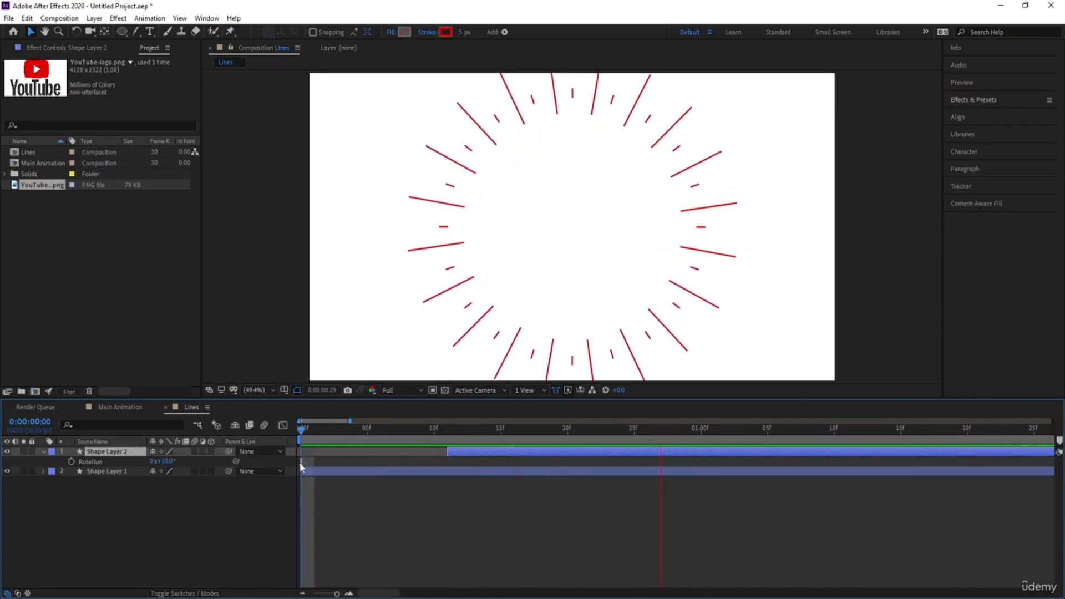
key("space")
key("minus")
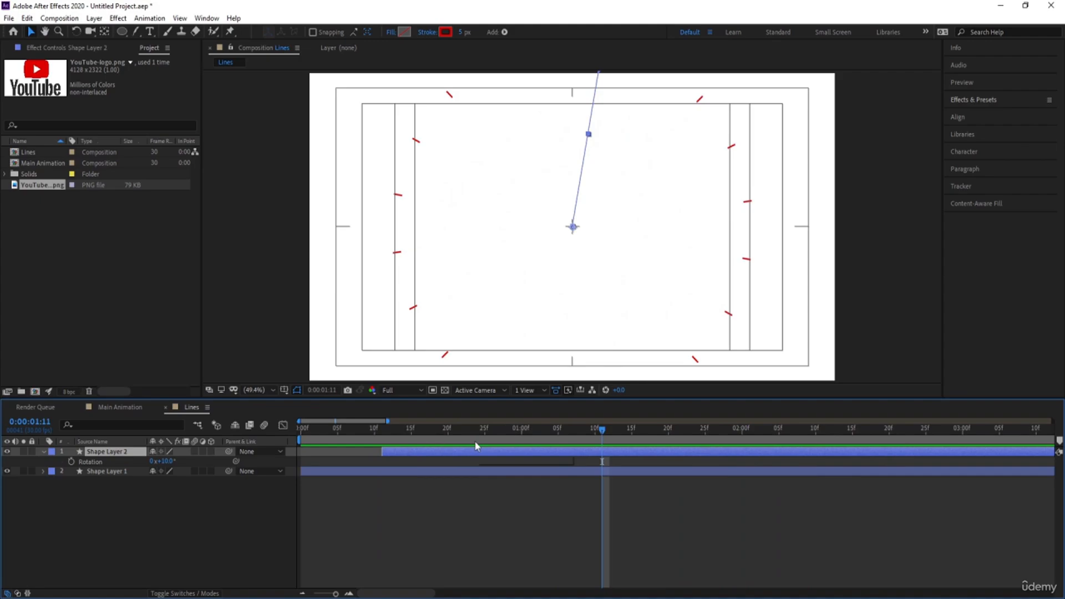
Step: Set the stroke width of Shape Layer 2 to 1 px and preview the thinner lines
left_click(433, 438)
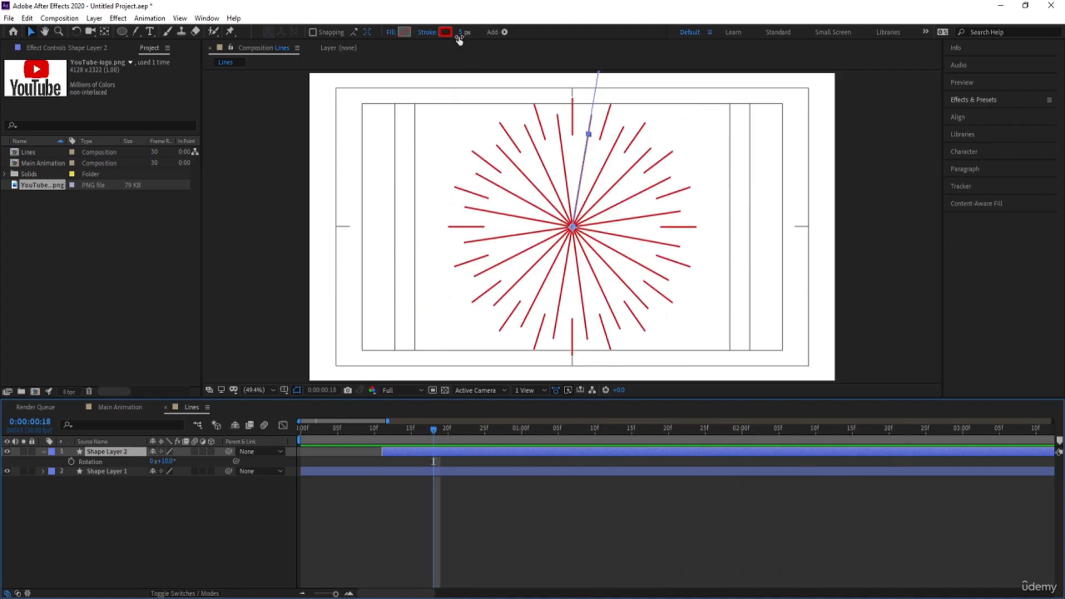
left_click_drag(465, 32, 461, 31)
key("space")
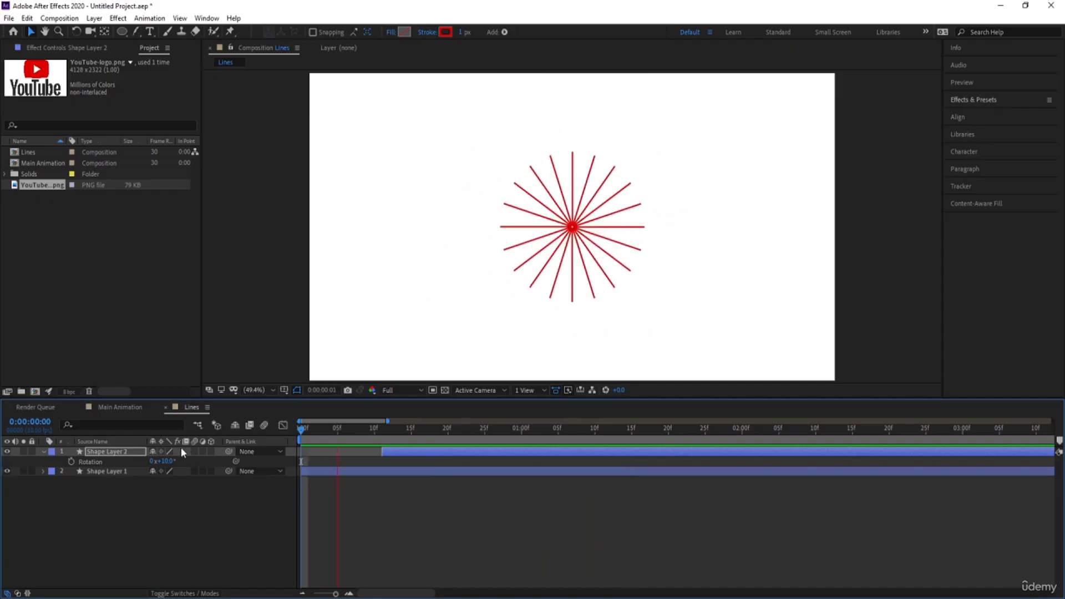
key("space")
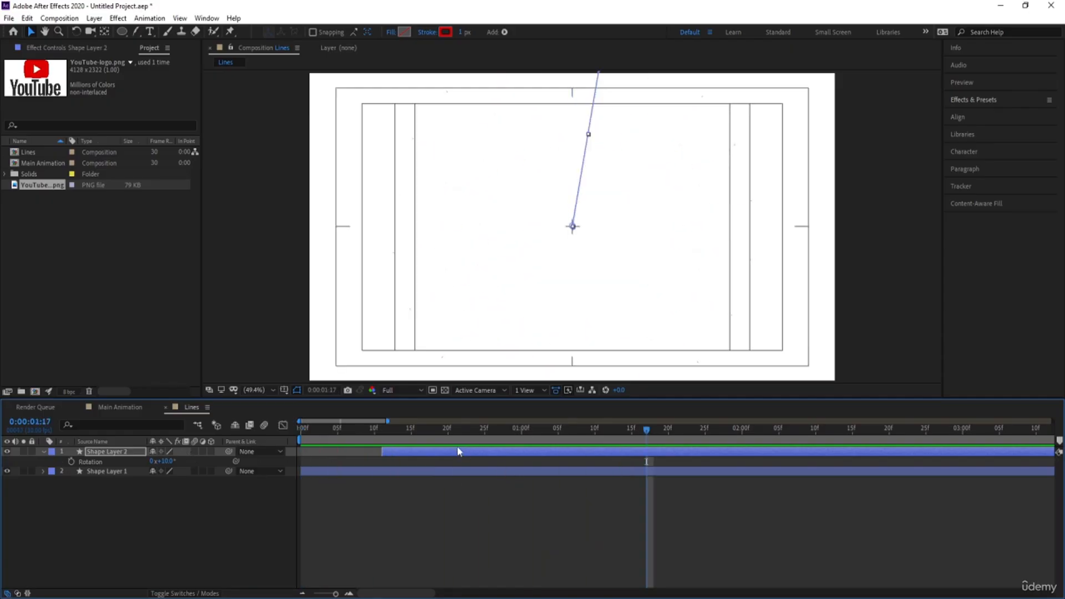
left_click(440, 438)
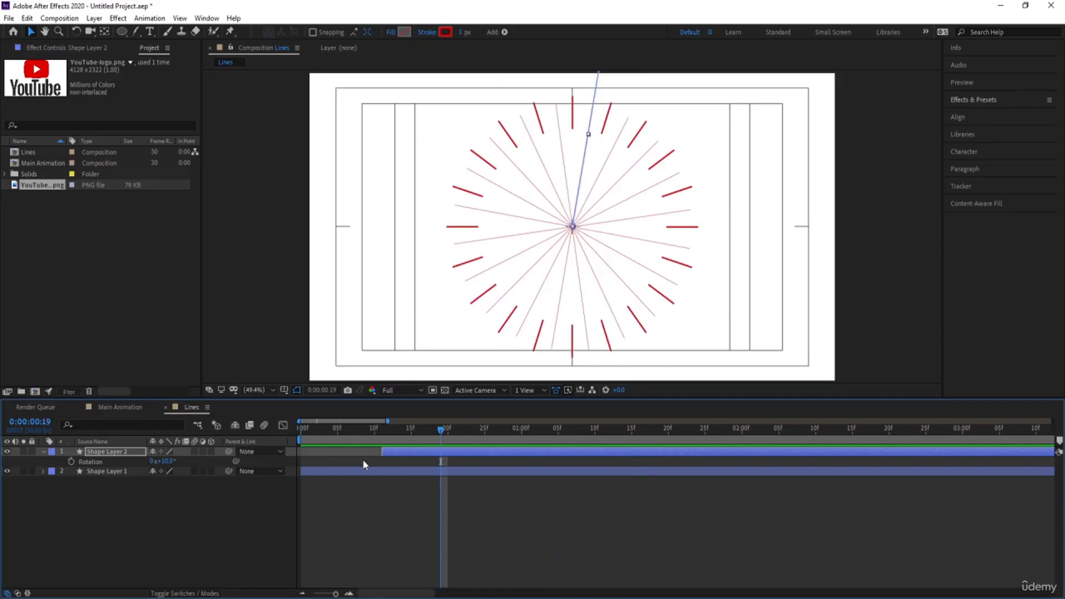
Step: Duplicate Shape Layer 2 and shift the copy to start at about frame 21
left_click(408, 452)
key("ctrl+d")
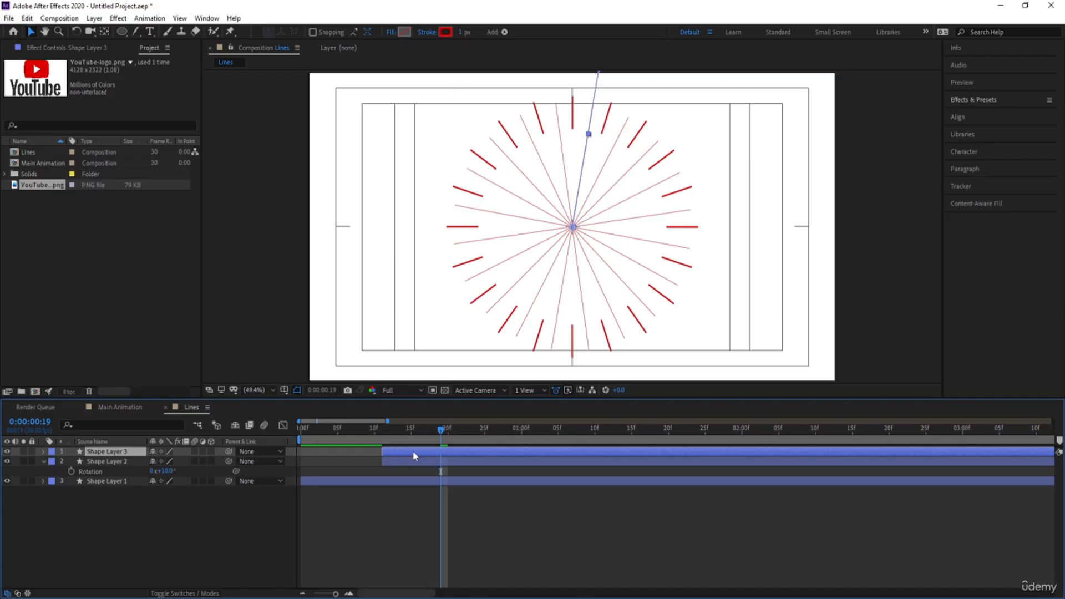
left_click_drag(412, 452, 486, 461)
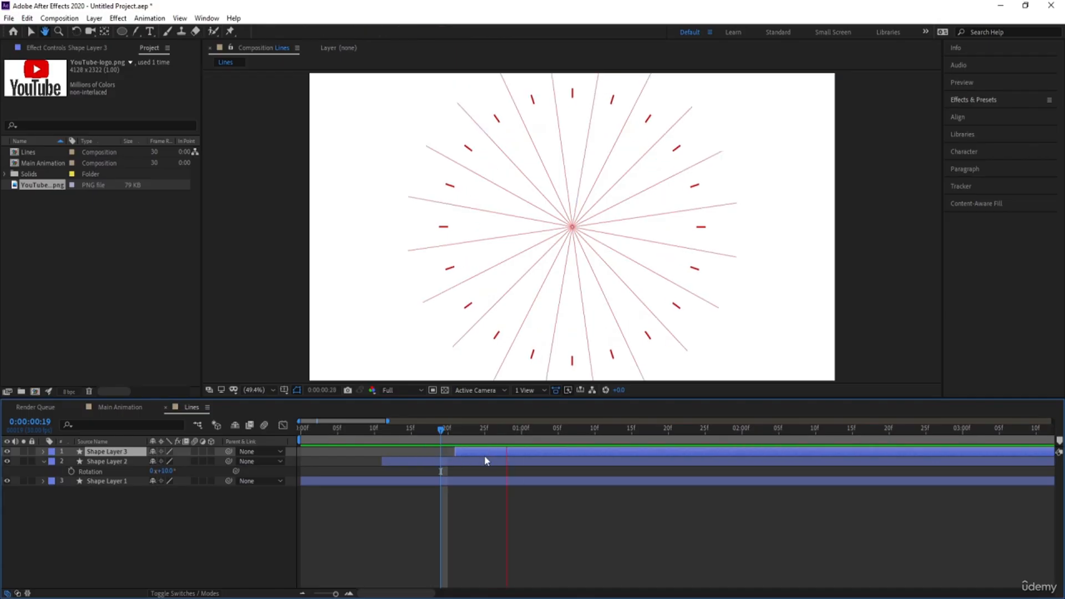
key("shift+Page_Down")
Step: Add a Zig Zag to Shape Layer 3 with size 20 and smooth points
left_click(43, 451)
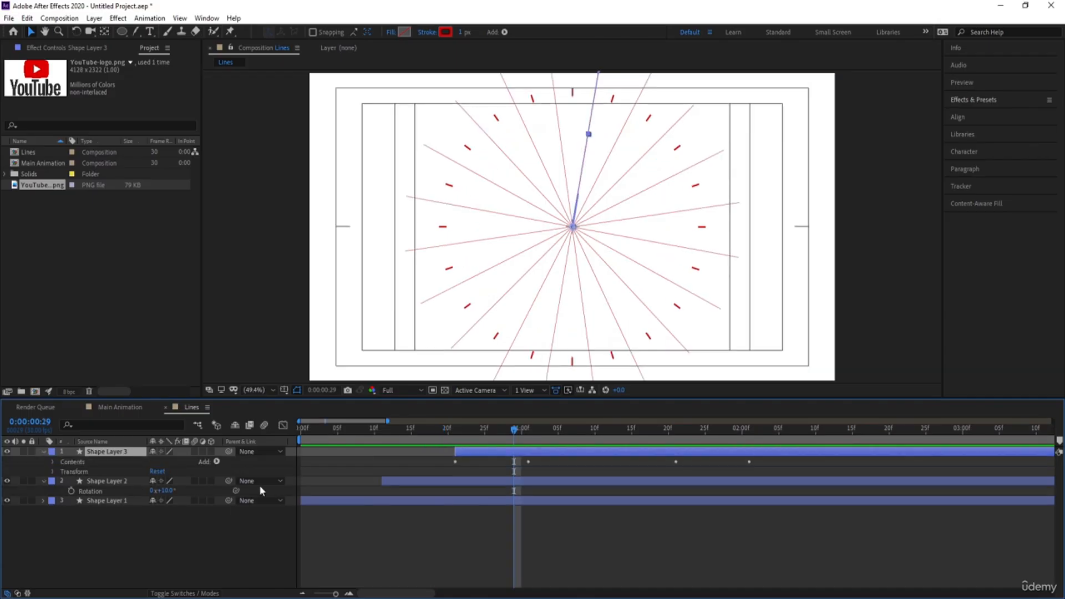
left_click(217, 462)
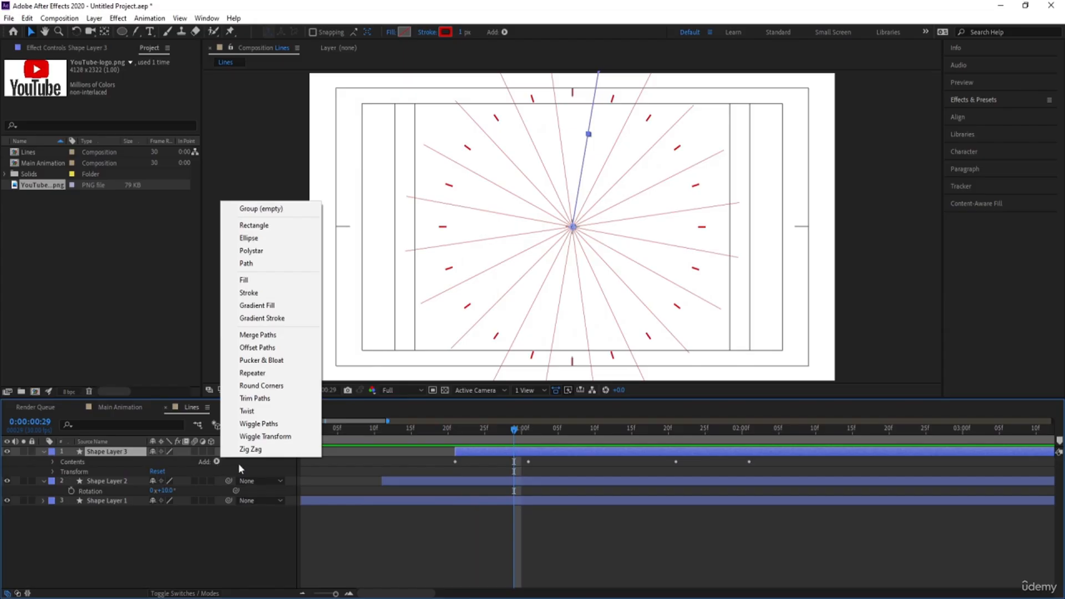
left_click(256, 449)
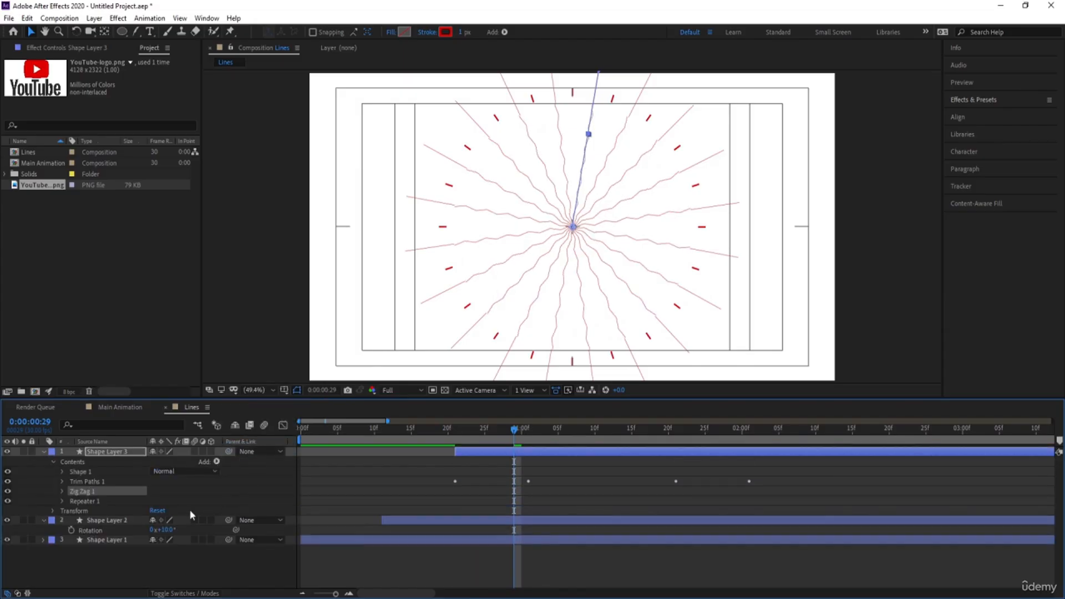
left_click(60, 492)
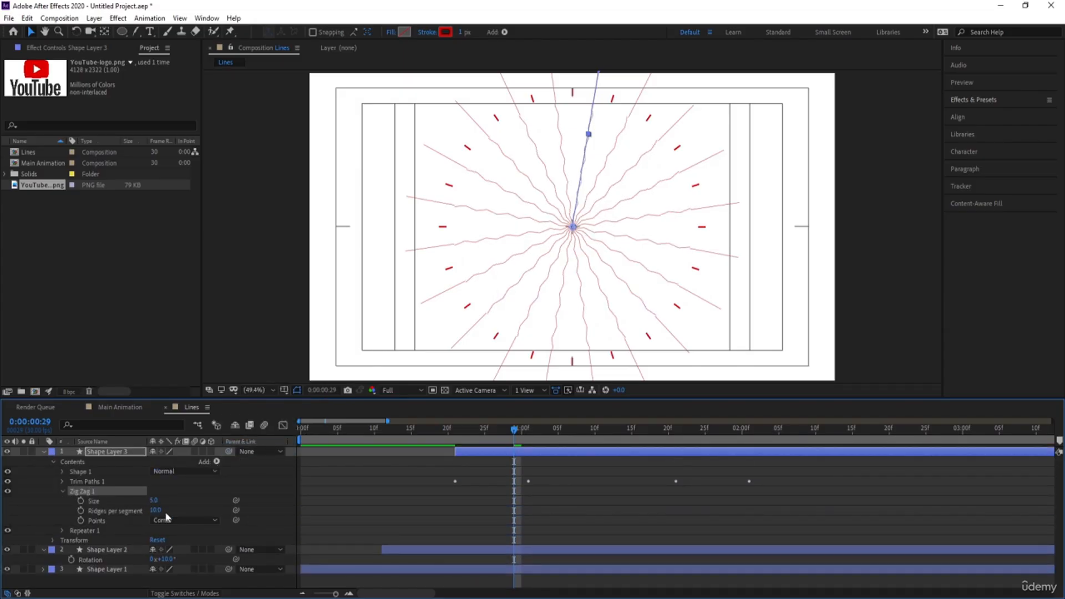
left_click_drag(156, 502, 175, 504)
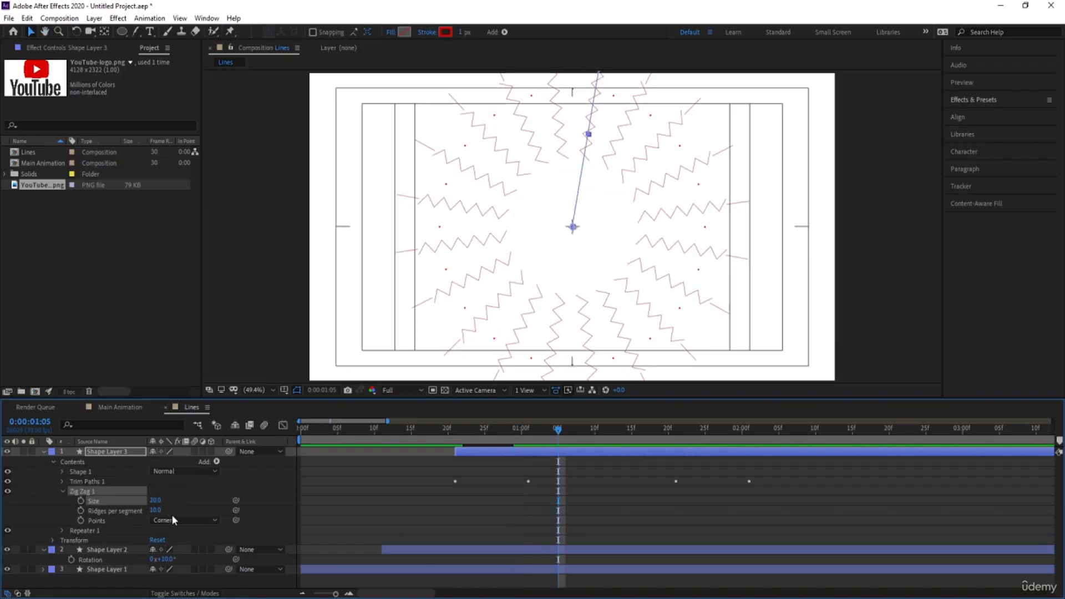
left_click(171, 517)
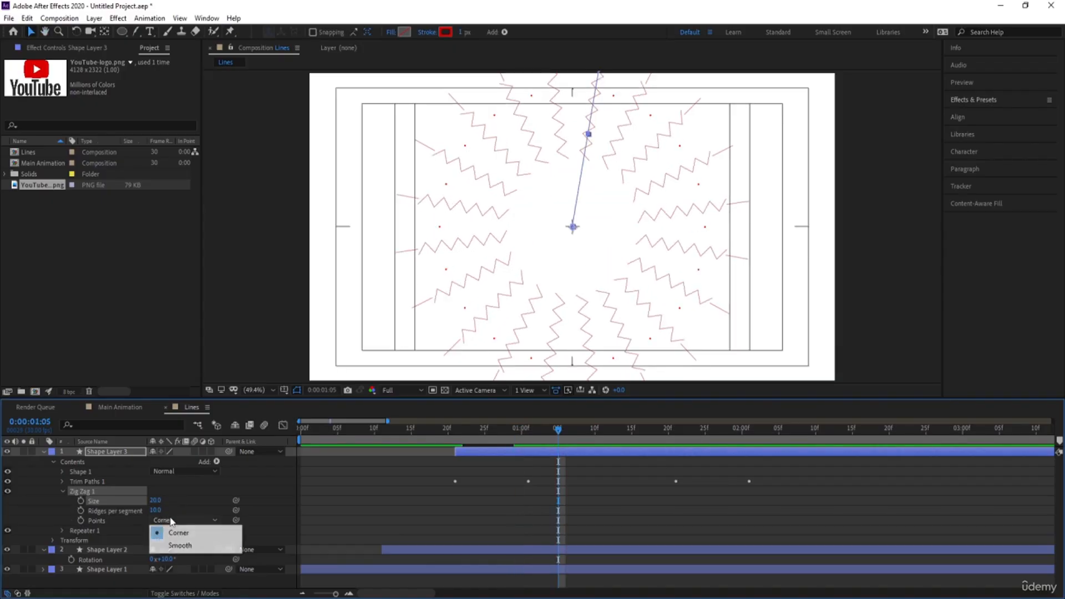
left_click(178, 546)
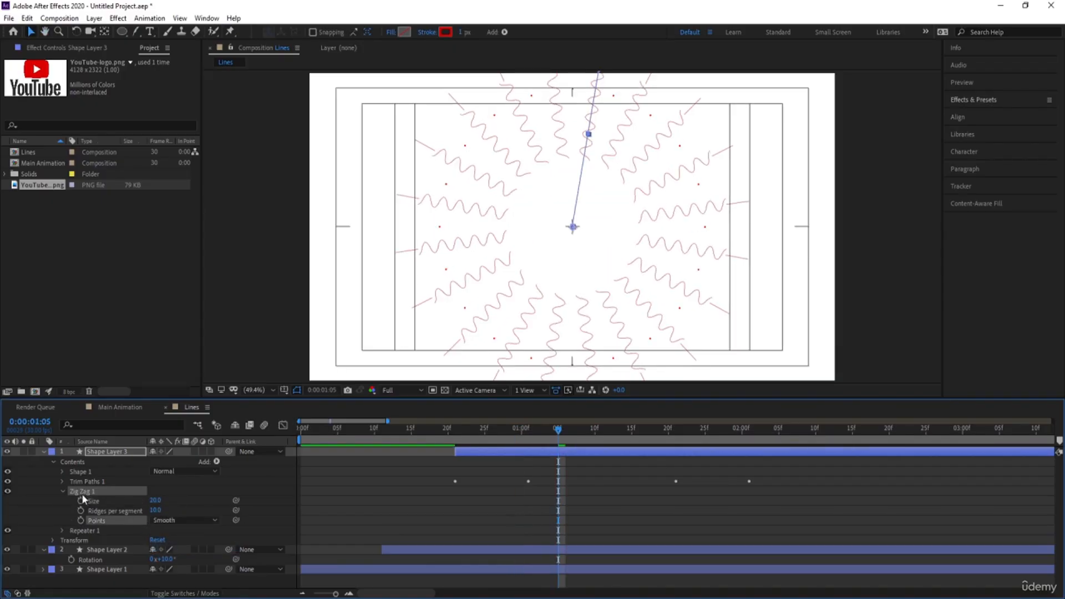
Step: Reorder Zig Zag 1 above Trim Paths 1 on Shape Layer 3 and play the animation from the start
left_click_drag(89, 493, 86, 477)
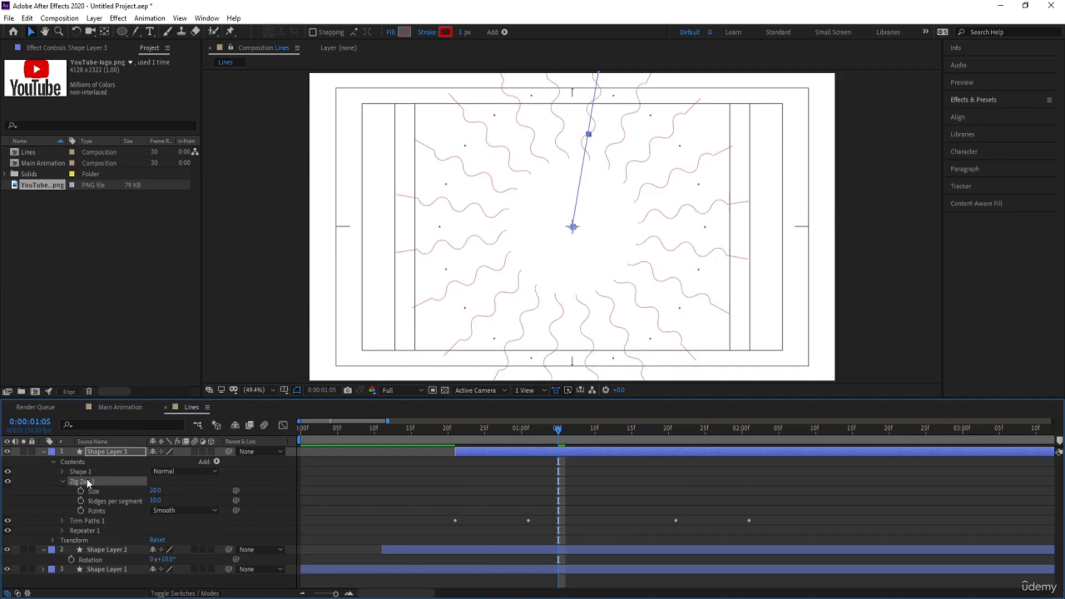
left_click_drag(607, 426, 252, 447)
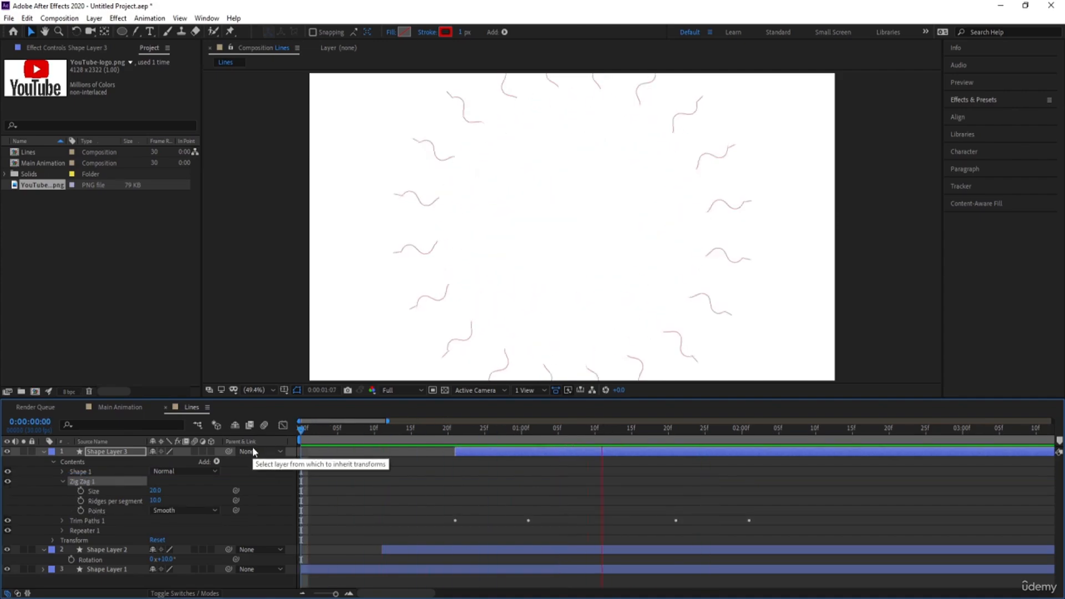
key("space")
Step: Move Shape Layer 3 earlier to start at frame 0 and preview its timing against the other bursts
left_click_drag(463, 447, 339, 446)
key("space")
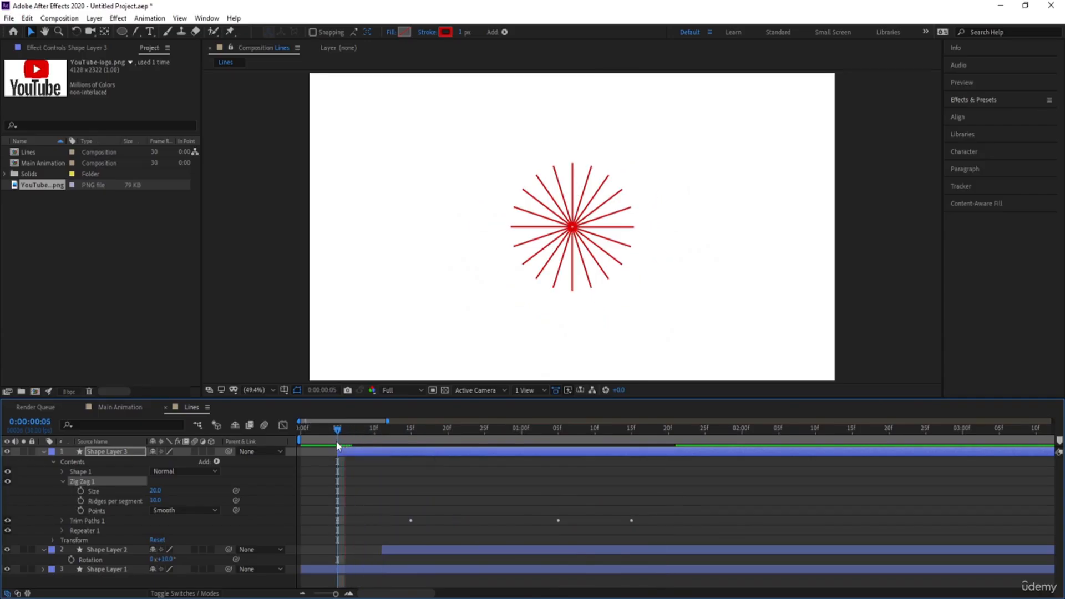
key("space")
left_click_drag(391, 430, 213, 435)
key("[")
key("space")
key("space")
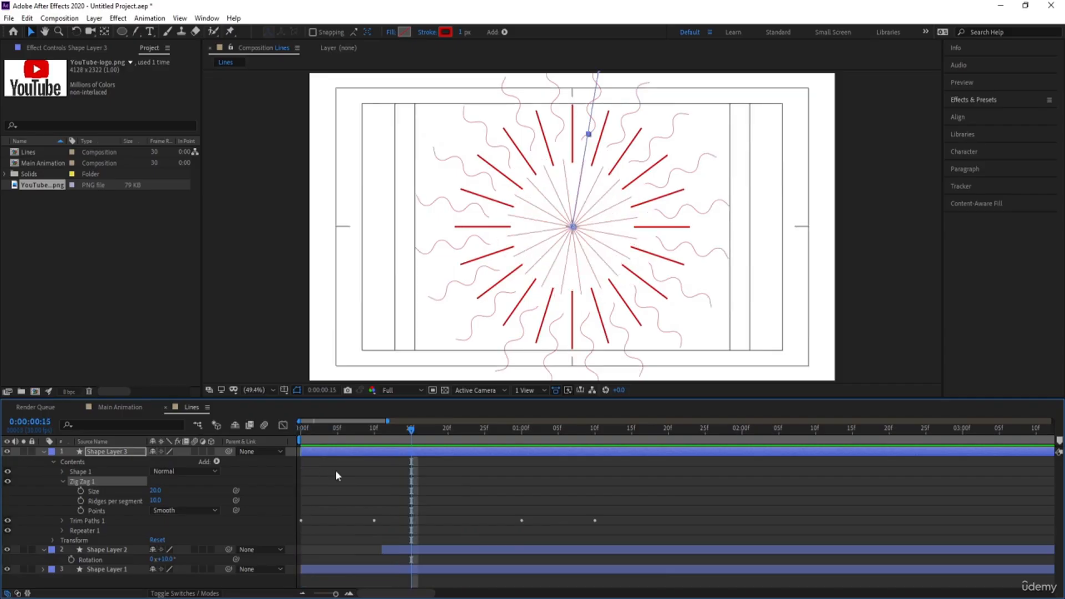
Step: Set the number of copies in Shape Layer 3's Repeater 1 to 8
left_click(62, 481)
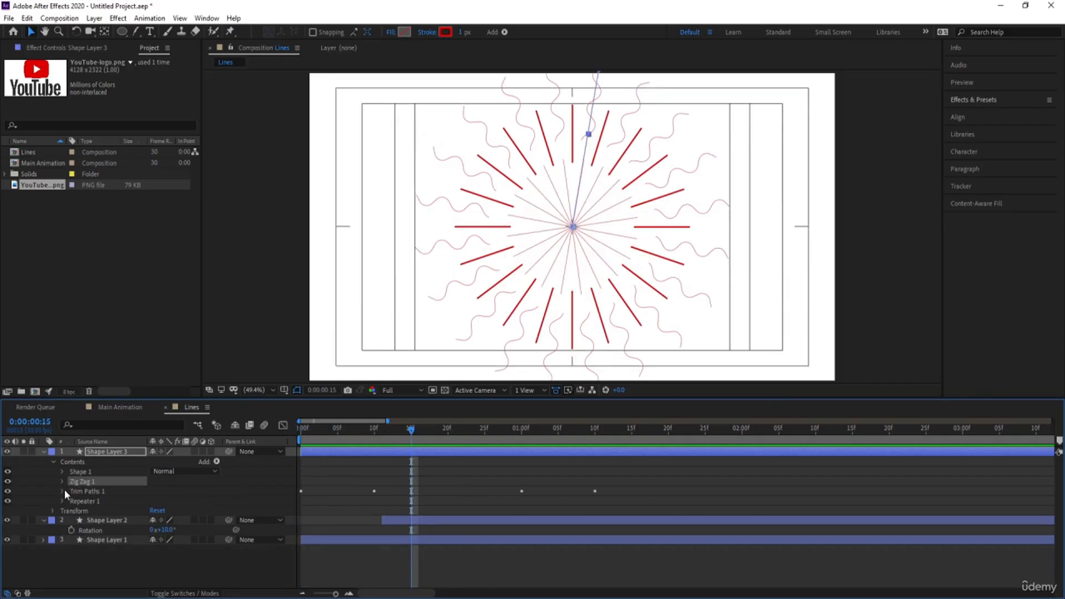
left_click(62, 501)
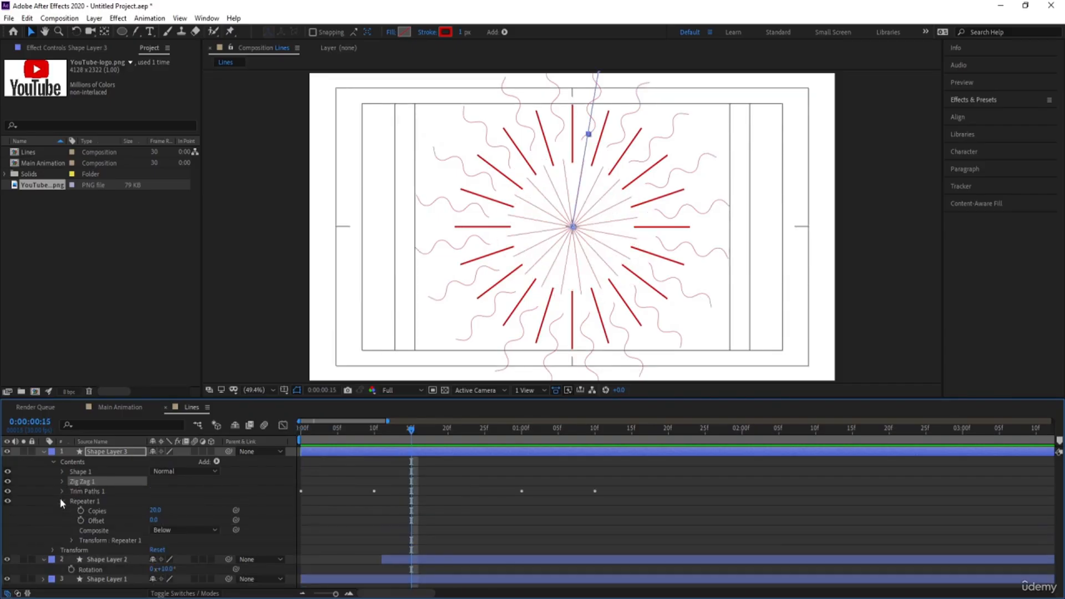
left_click(155, 510)
type("8")
key("Return")
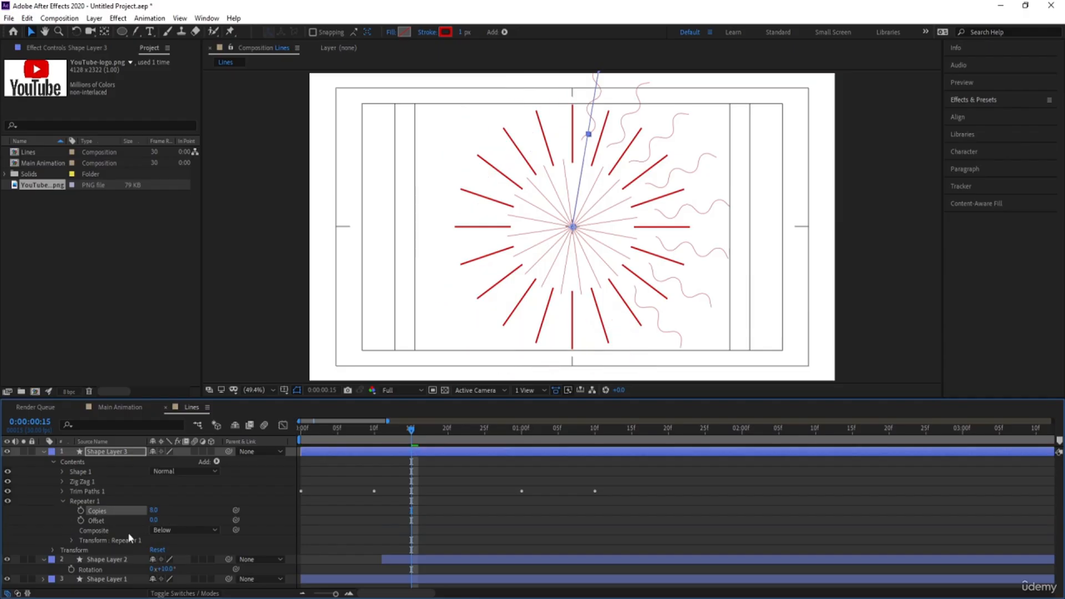
Step: Set the rotation in Shape Layer 3's repeater transform to 45° and preview the evenly spread wavy lines
left_click(71, 540)
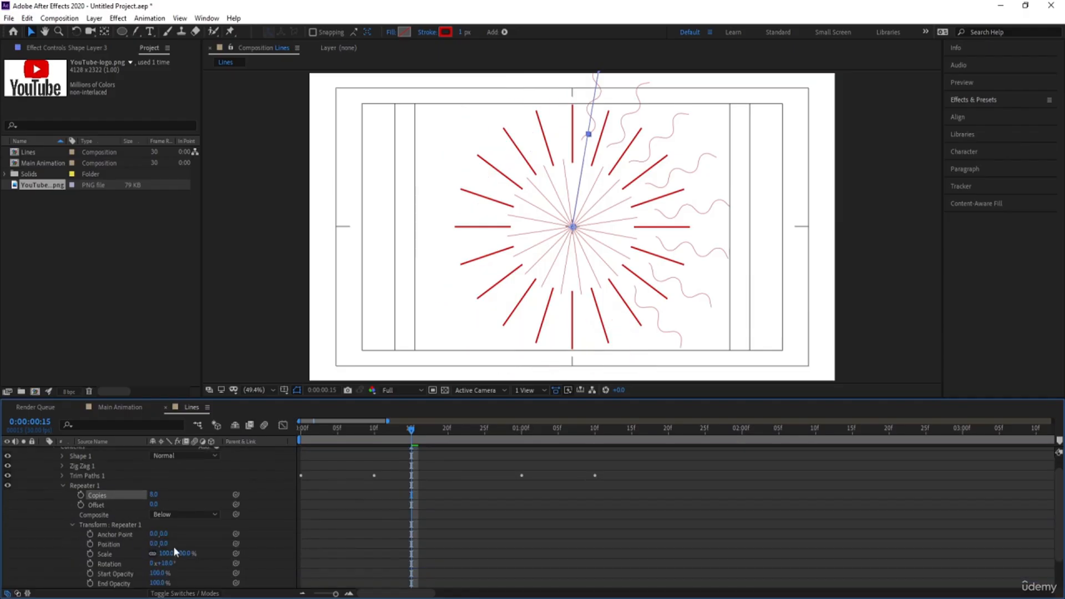
left_click(165, 564)
type("8")
key("Return")
key("space")
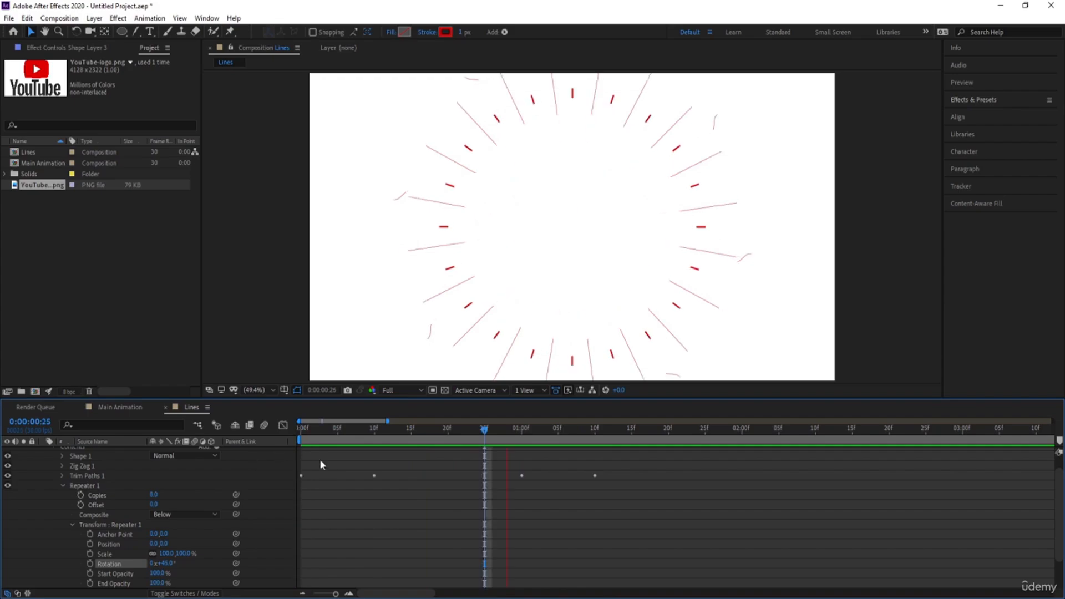
key("space")
Step: Return to the first frame, collapse the properties of all layers and select Shape Layer 3
left_click(345, 472)
key("u")
key("u")
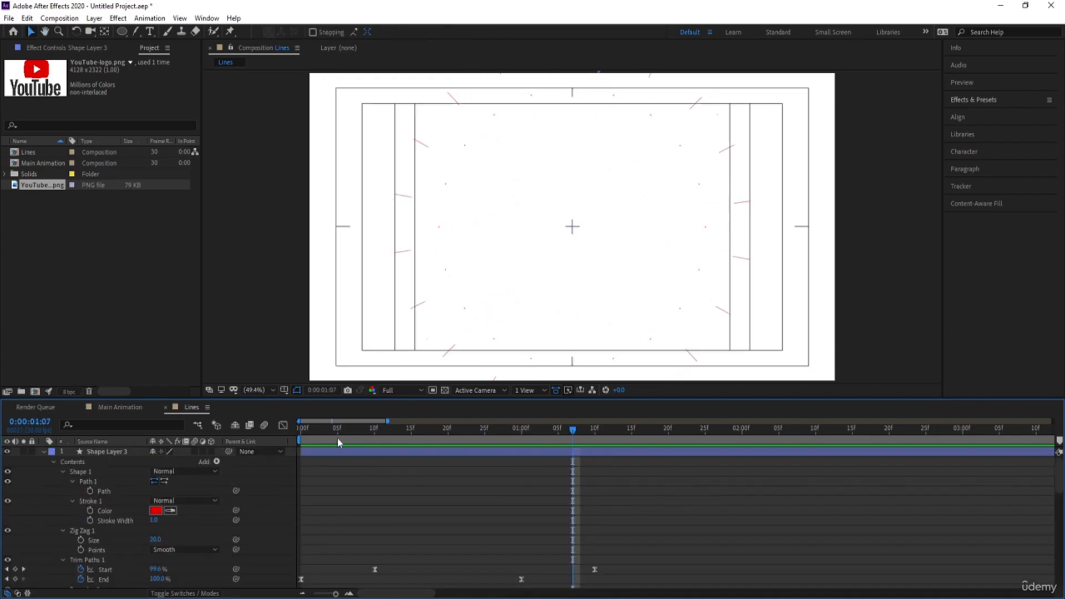
key("Home")
left_click(44, 452)
left_click(101, 452)
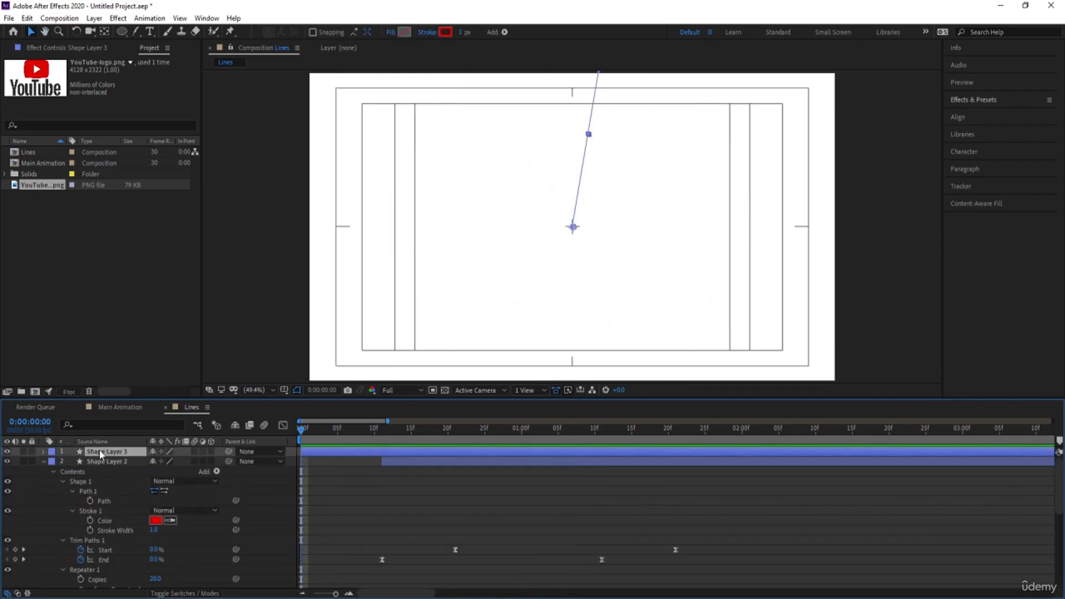
left_click(43, 462)
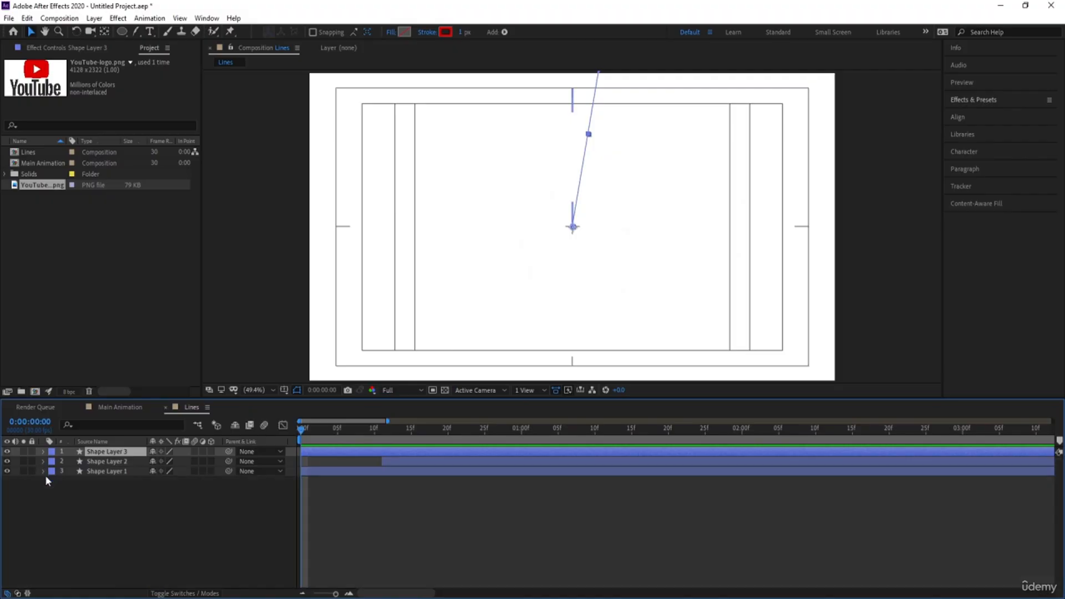
Step: Set Shape Layer 3's stroke width to 0.2 px and preview the thinner wavy lines with the other bursts
key("space")
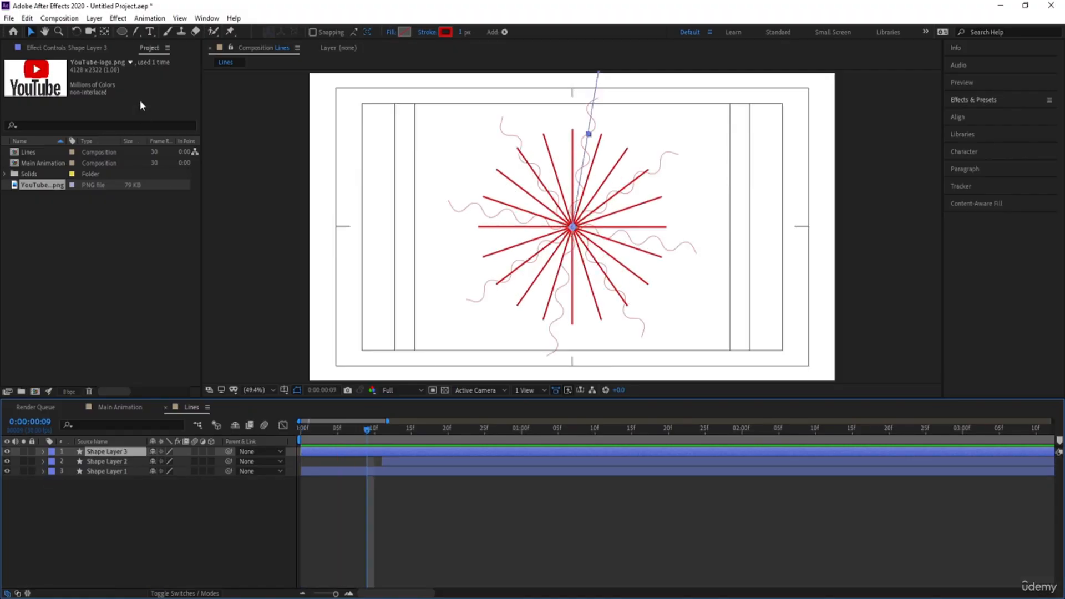
left_click(463, 32)
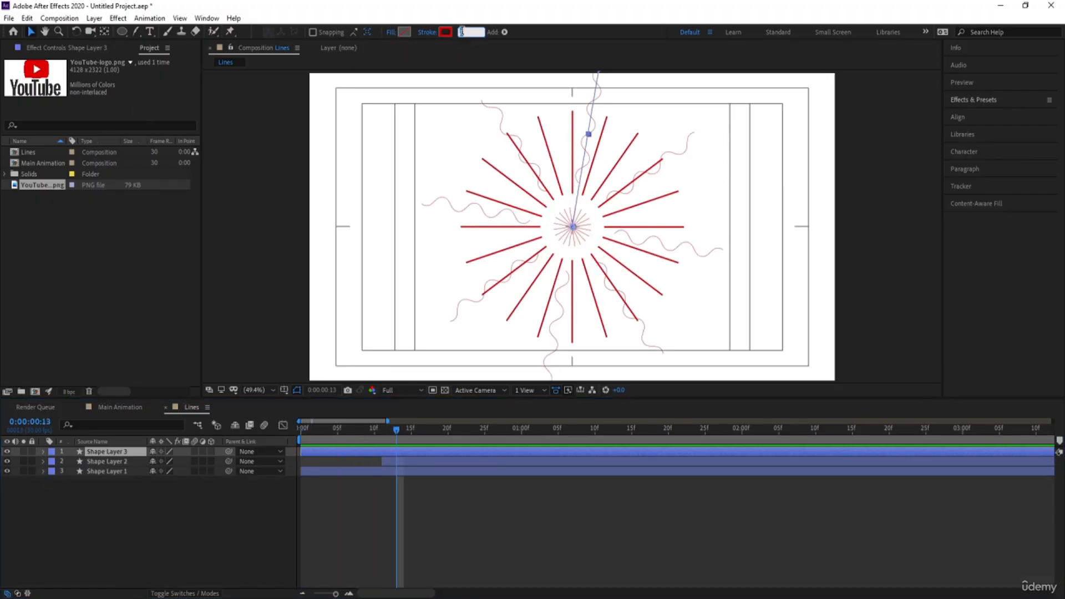
type("0")
key("Return")
left_click(464, 32)
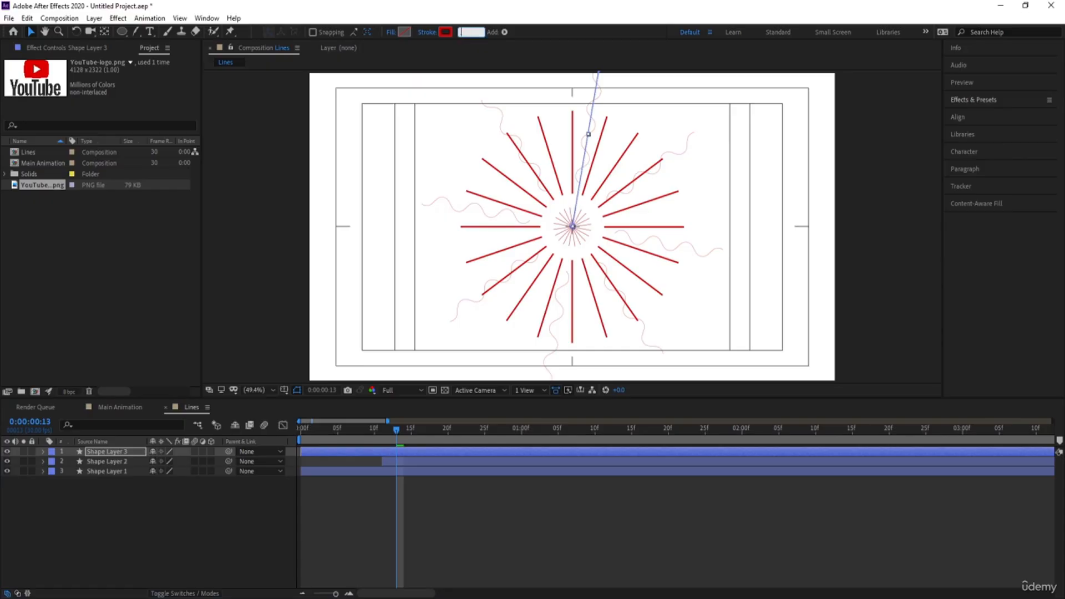
type("0.2")
key("Return")
key("space")
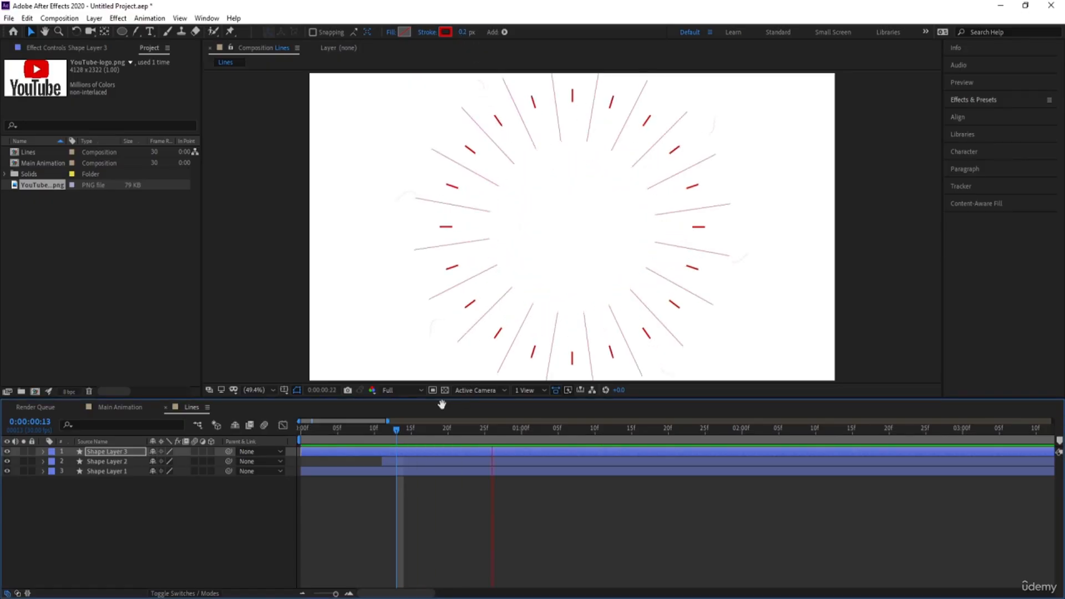
Step: Make Shape Layer 3 start at frame 15 and play the animation from the beginning to check its timing
left_click_drag(364, 436, 263, 433)
key("alt+bracketleft")
key("space")
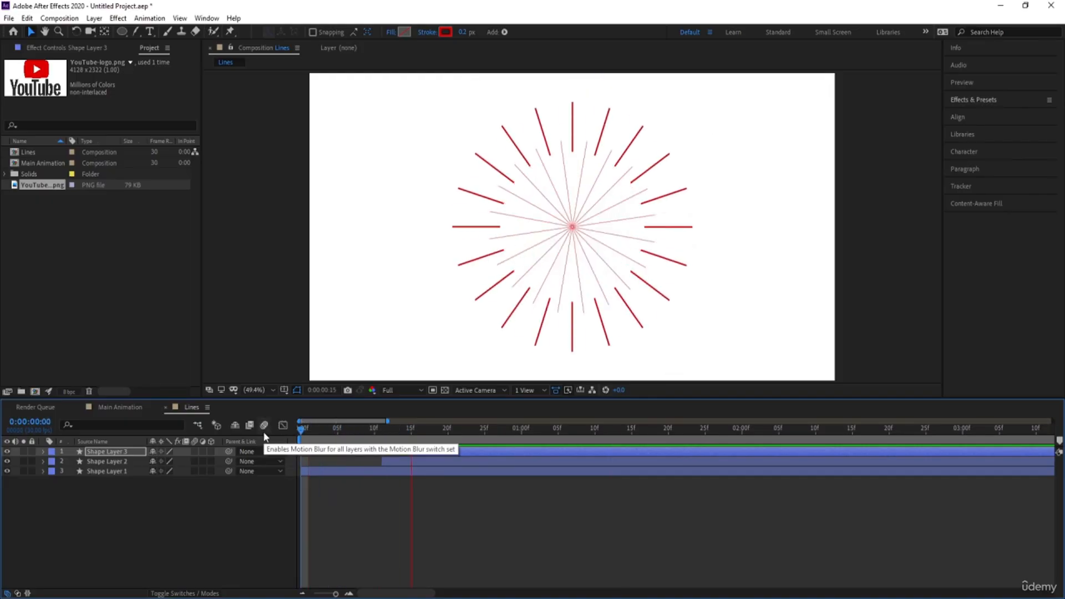
key("space")
key("space")
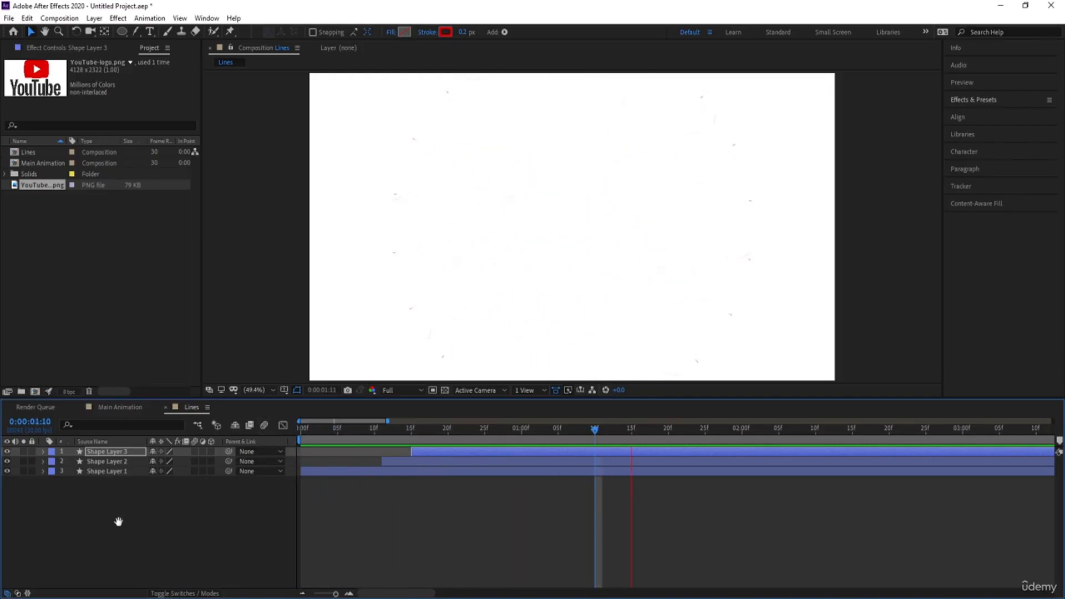
Step: With no layer selected, draw a small red-outlined circle with a 5 px stroke near the composition's center using the Ellipse tool
left_click(117, 519)
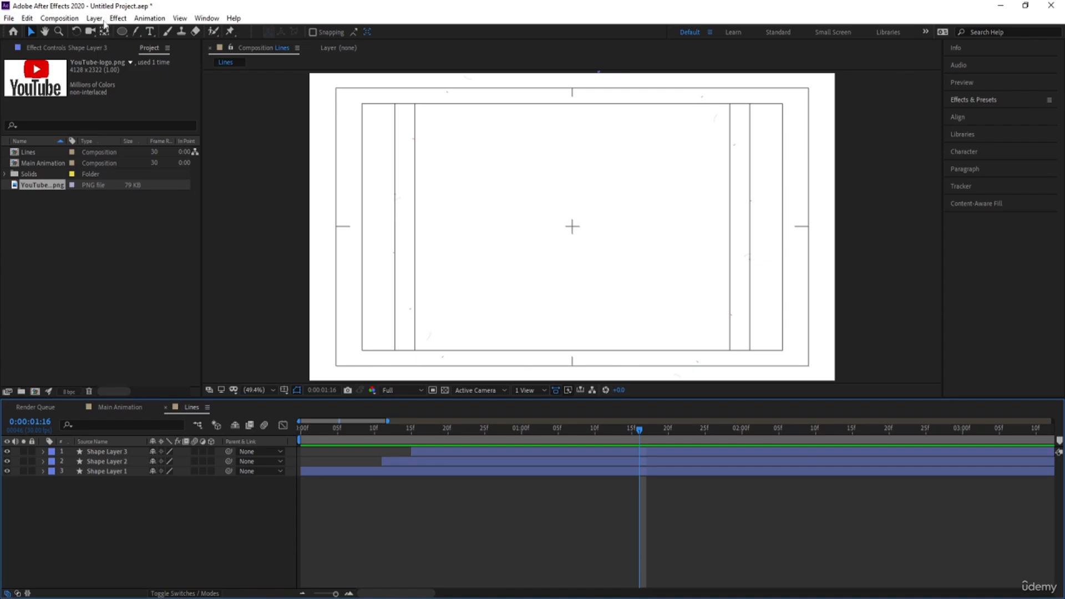
left_click(122, 32)
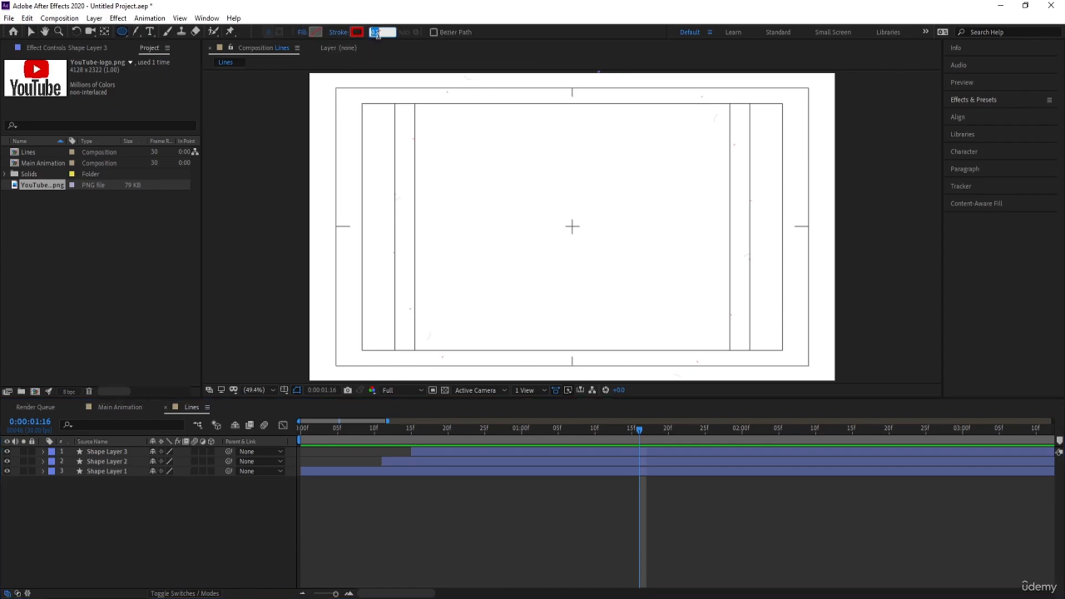
type("5")
key("Return")
left_click_drag(557, 202, 585, 231)
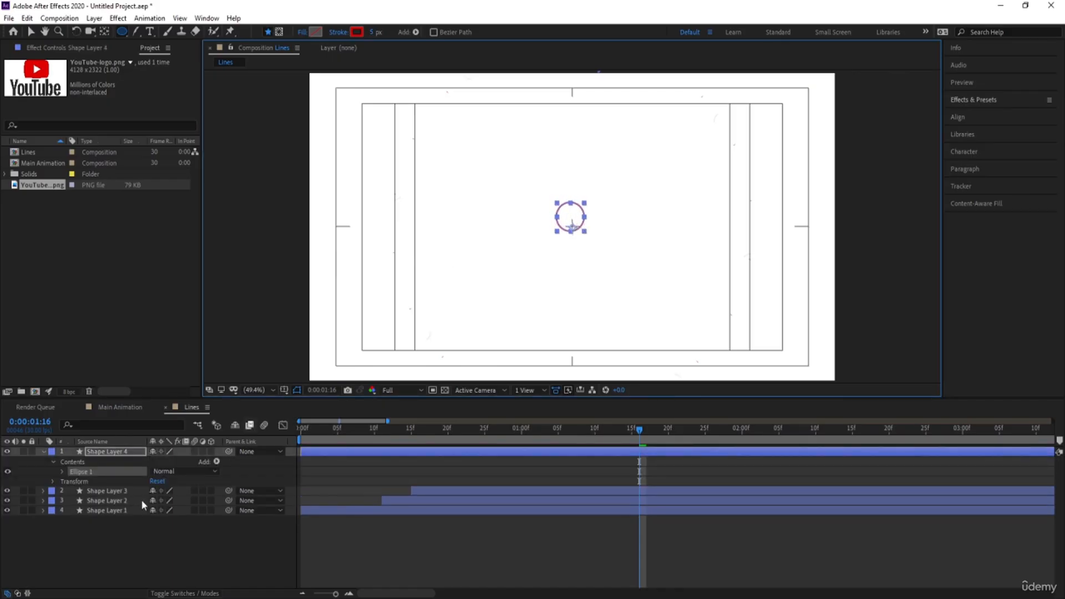
Step: Select the new circle's layer, Shape Layer 4, and bring up the options for aligning it to the composition
left_click(94, 538)
left_click(101, 452)
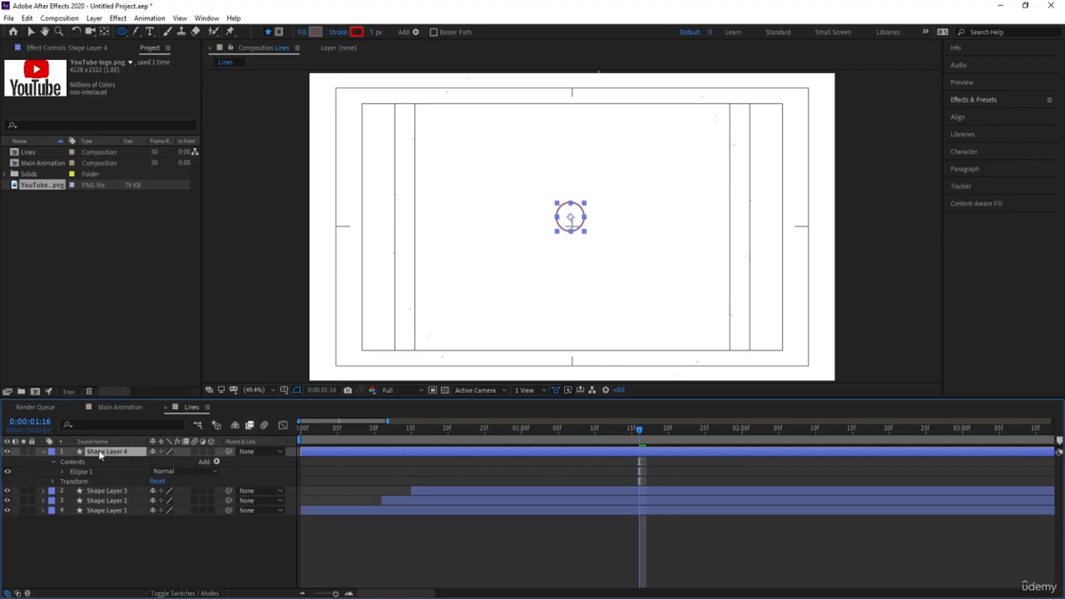
left_click(959, 117)
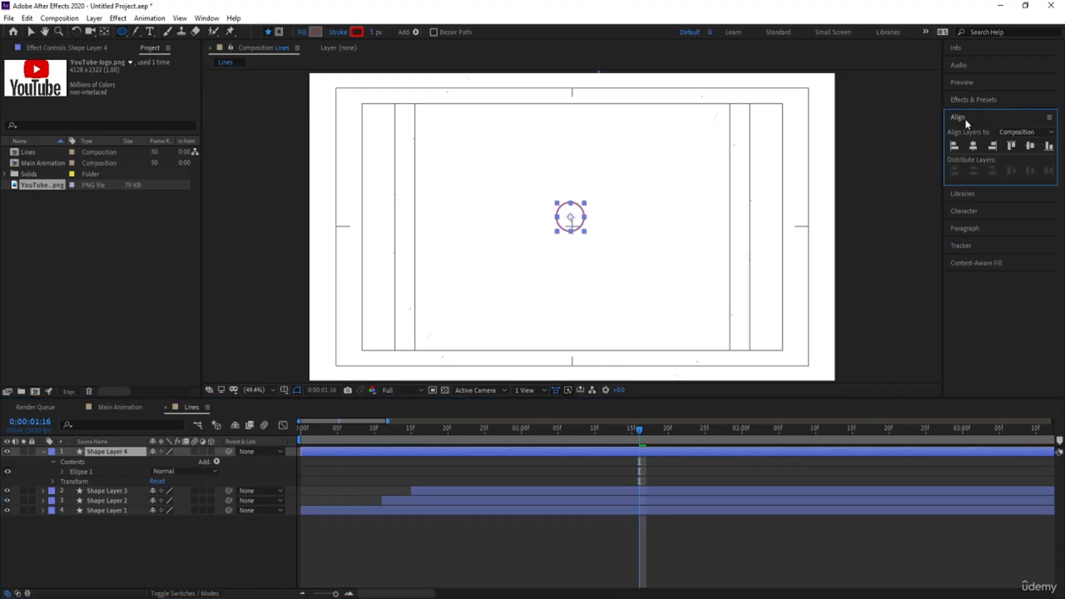